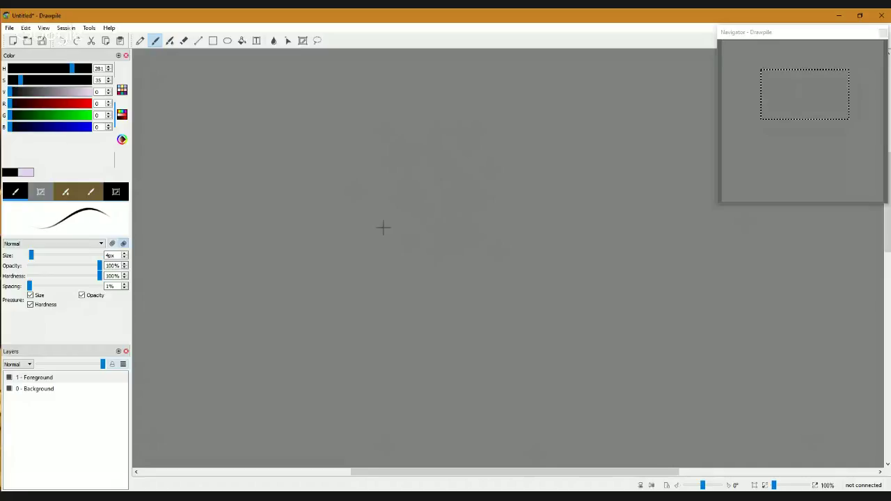
- Sketch the figure's torso with light brush strokes, from the curved shoulder line down to a narrow tapered waist
{"action": "mouse_move", "coordinate": [497, 206]}
{"action": "left_mouse_down"}
{"action": "mouse_move", "coordinate": [514, 287]}
{"action": "mouse_move", "coordinate": [513, 227]}
{"action": "mouse_move", "coordinate": [487, 337]}
{"action": "mouse_move", "coordinate": [449, 367]}
{"action": "left_mouse_up"}
{"action": "mouse_move", "coordinate": [427, 187]}
{"action": "left_mouse_down"}
{"action": "mouse_move", "coordinate": [502, 190]}
{"action": "mouse_move", "coordinate": [523, 257]}
{"action": "left_mouse_up"}
{"action": "left_click_drag", "start_coordinate": [534, 225], "coordinate": [527, 271]}
{"action": "mouse_move", "coordinate": [514, 333]}
{"action": "left_mouse_down"}
{"action": "mouse_move", "coordinate": [488, 461]}
{"action": "mouse_move", "coordinate": [496, 309]}
{"action": "left_mouse_up"}
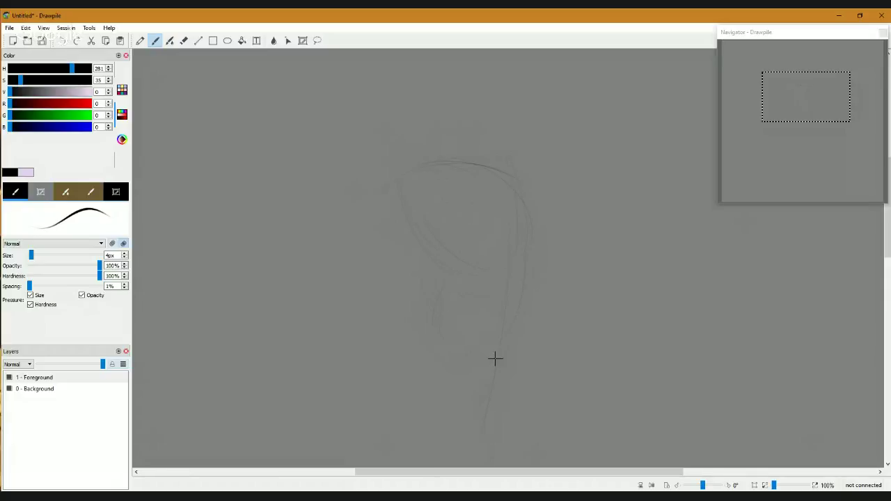
{"action": "mouse_move", "coordinate": [495, 357]}
{"action": "left_mouse_down"}
{"action": "mouse_move", "coordinate": [425, 393]}
{"action": "mouse_move", "coordinate": [410, 343]}
{"action": "mouse_move", "coordinate": [457, 426]}
{"action": "left_mouse_up"}
{"action": "left_click_drag", "start_coordinate": [512, 226], "coordinate": [496, 187]}
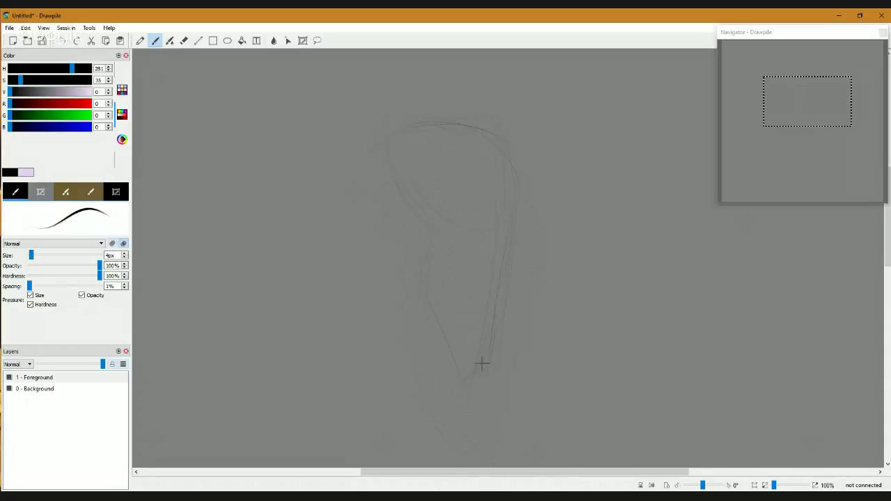
{"action": "left_click_drag", "start_coordinate": [505, 253], "coordinate": [511, 322]}
- Sketch the bent forearm crossing the torso and a closed hand at its end
{"action": "scroll", "coordinate": [506, 297], "scroll_direction": "down", "scroll_amount": 2}
{"action": "scroll", "coordinate": [507, 294], "scroll_direction": "down", "scroll_amount": 1}
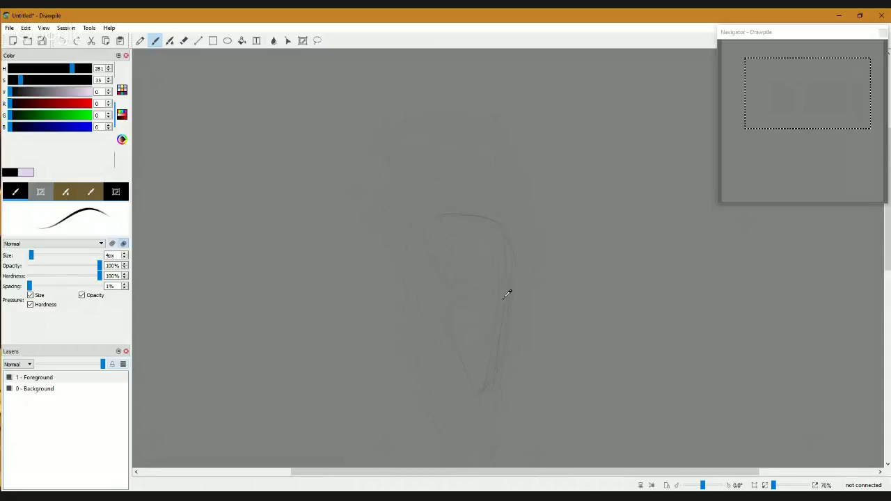
{"action": "scroll", "coordinate": [507, 294], "scroll_direction": "up", "scroll_amount": 1}
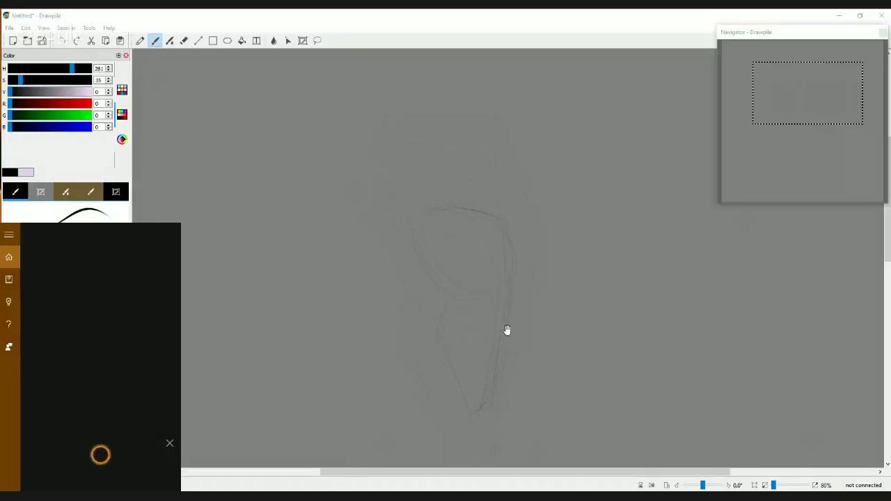
{"action": "left_click", "coordinate": [169, 234]}
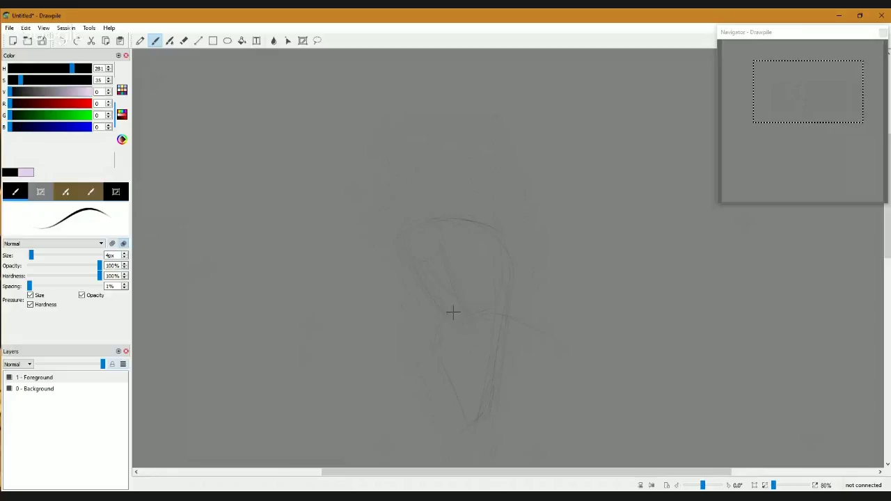
{"action": "mouse_move", "coordinate": [457, 317]}
{"action": "left_mouse_down"}
{"action": "mouse_move", "coordinate": [520, 329]}
{"action": "mouse_move", "coordinate": [468, 321]}
{"action": "mouse_move", "coordinate": [485, 311]}
{"action": "mouse_move", "coordinate": [537, 333]}
{"action": "left_mouse_up"}
{"action": "left_click_drag", "start_coordinate": [526, 322], "coordinate": [559, 340]}
{"action": "mouse_move", "coordinate": [525, 345]}
{"action": "left_mouse_down"}
{"action": "mouse_move", "coordinate": [555, 360]}
{"action": "mouse_move", "coordinate": [560, 336]}
{"action": "mouse_move", "coordinate": [570, 341]}
{"action": "left_mouse_up"}
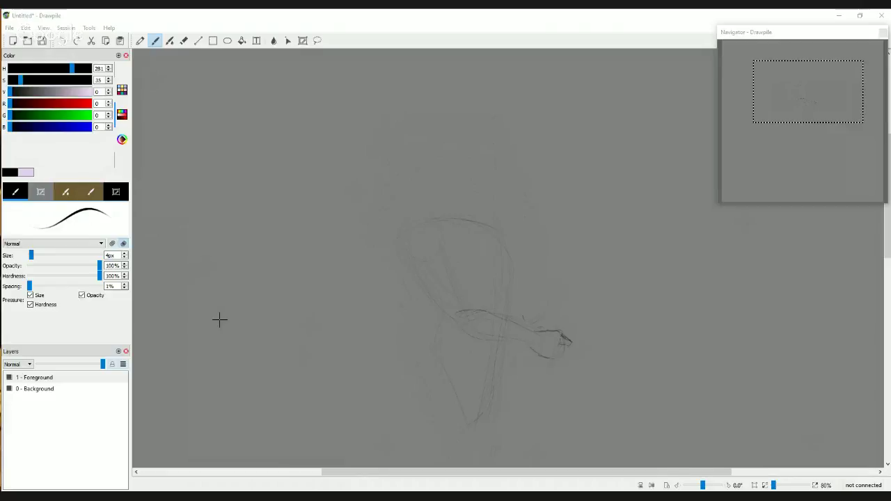
- Sketch the neck and a light oval head with its chin above the shoulders
{"action": "left_click", "coordinate": [410, 256]}
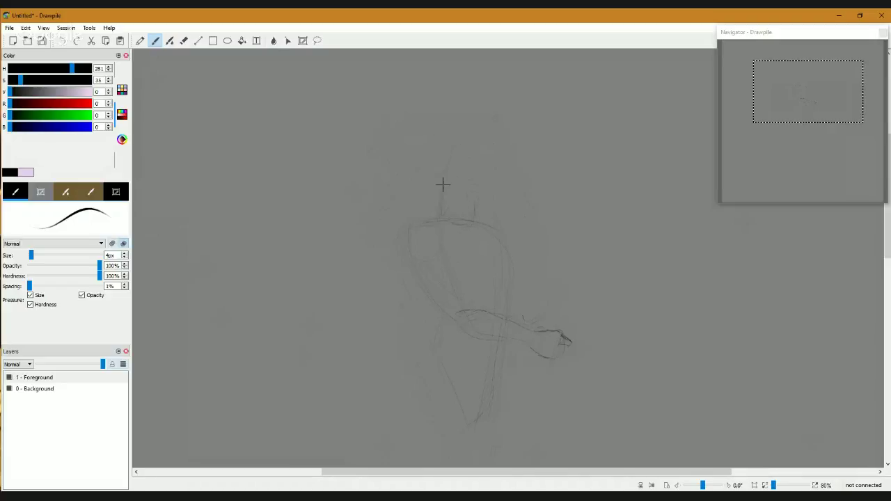
{"action": "mouse_move", "coordinate": [442, 184]}
{"action": "left_mouse_down"}
{"action": "mouse_move", "coordinate": [448, 121]}
{"action": "mouse_move", "coordinate": [452, 138]}
{"action": "mouse_move", "coordinate": [468, 116]}
{"action": "left_mouse_up"}
{"action": "left_click_drag", "start_coordinate": [507, 140], "coordinate": [494, 185]}
{"action": "mouse_move", "coordinate": [446, 170]}
{"action": "left_mouse_down"}
{"action": "mouse_move", "coordinate": [477, 199]}
{"action": "mouse_move", "coordinate": [453, 187]}
{"action": "mouse_move", "coordinate": [492, 201]}
{"action": "mouse_move", "coordinate": [484, 192]}
{"action": "mouse_move", "coordinate": [506, 140]}
{"action": "left_mouse_up"}
{"action": "key", "text": "ctrl+z"}
{"action": "mouse_move", "coordinate": [459, 201]}
{"action": "left_mouse_down"}
{"action": "mouse_move", "coordinate": [499, 193]}
{"action": "mouse_move", "coordinate": [506, 169]}
{"action": "left_mouse_up"}
{"action": "left_click_drag", "start_coordinate": [422, 306], "coordinate": [418, 320]}
- Strengthen the lines of the neck, collarbone, shoulders and bent upper arm with darker strokes
{"action": "key", "text": "space"}
{"action": "mouse_move", "coordinate": [469, 265]}
{"action": "left_mouse_down"}
{"action": "mouse_move", "coordinate": [480, 290]}
{"action": "mouse_move", "coordinate": [473, 299]}
{"action": "mouse_move", "coordinate": [402, 236]}
{"action": "left_mouse_up"}
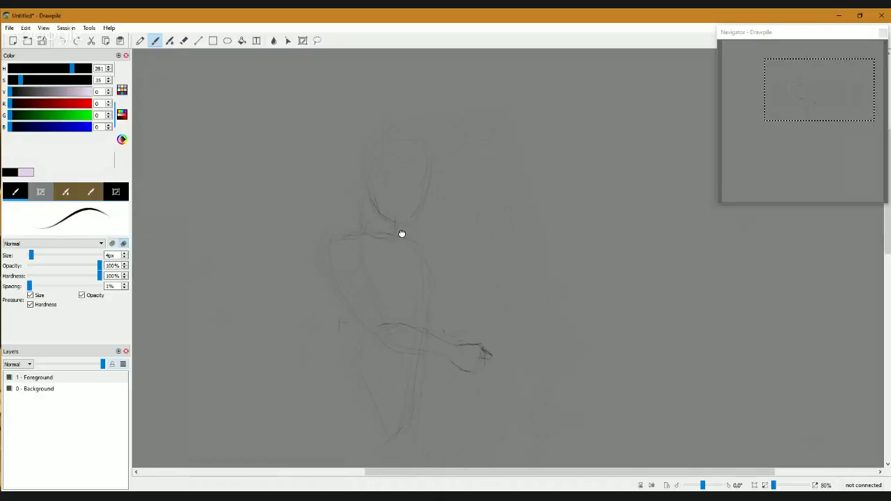
{"action": "mouse_move", "coordinate": [413, 240]}
{"action": "left_mouse_down"}
{"action": "mouse_move", "coordinate": [425, 247]}
{"action": "mouse_move", "coordinate": [422, 272]}
{"action": "left_mouse_up"}
{"action": "left_click_drag", "start_coordinate": [369, 280], "coordinate": [388, 335]}
{"action": "left_click_drag", "start_coordinate": [324, 263], "coordinate": [376, 341]}
{"action": "mouse_move", "coordinate": [325, 271]}
{"action": "left_mouse_down"}
{"action": "mouse_move", "coordinate": [345, 238]}
{"action": "mouse_move", "coordinate": [328, 246]}
{"action": "mouse_move", "coordinate": [364, 224]}
{"action": "mouse_move", "coordinate": [360, 204]}
{"action": "mouse_move", "coordinate": [359, 238]}
{"action": "mouse_move", "coordinate": [396, 240]}
{"action": "mouse_move", "coordinate": [395, 257]}
{"action": "mouse_move", "coordinate": [397, 242]}
{"action": "mouse_move", "coordinate": [417, 232]}
{"action": "mouse_move", "coordinate": [431, 254]}
{"action": "mouse_move", "coordinate": [427, 302]}
{"action": "left_mouse_up"}
- Draw the outer ear on the side of the head and the hairline curving from the ear over the forehead
{"action": "key", "text": "space"}
{"action": "left_click_drag", "start_coordinate": [421, 212], "coordinate": [438, 252]}
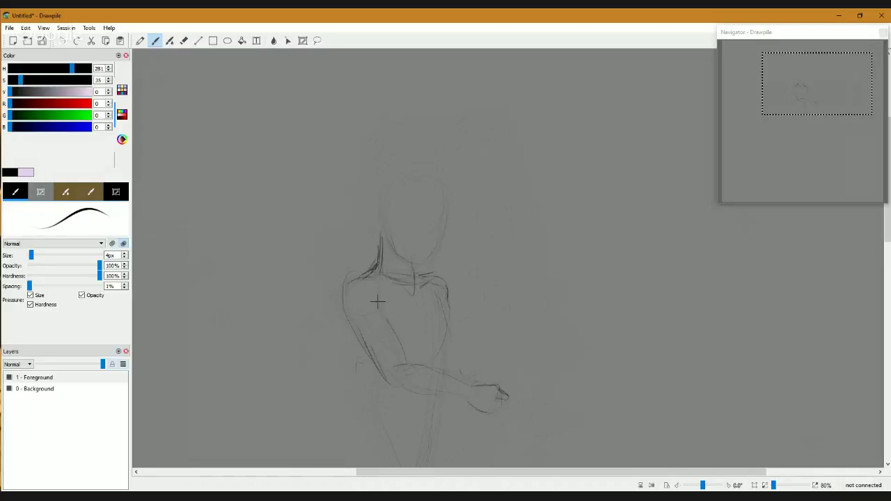
{"action": "left_click_drag", "start_coordinate": [391, 233], "coordinate": [394, 252]}
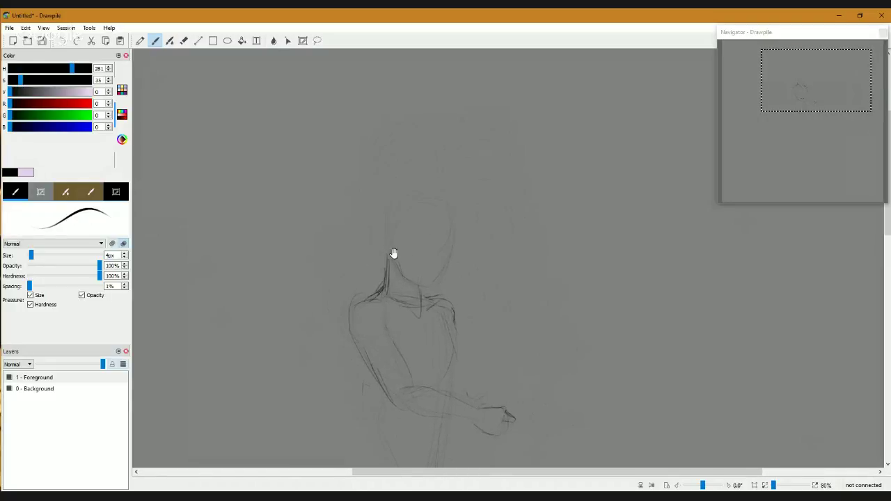
{"action": "scroll", "coordinate": [422, 224], "scroll_direction": "up", "scroll_amount": 4}
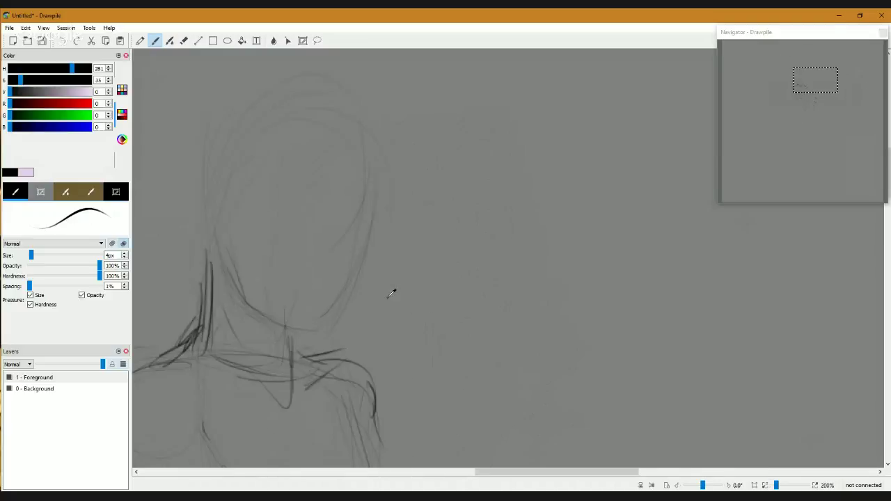
{"action": "left_click_drag", "start_coordinate": [314, 243], "coordinate": [457, 260]}
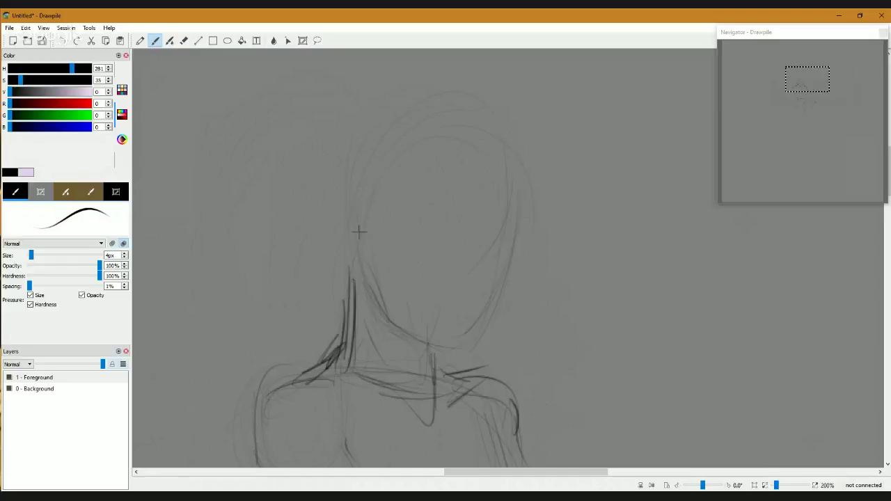
{"action": "mouse_move", "coordinate": [360, 231]}
{"action": "left_mouse_down"}
{"action": "mouse_move", "coordinate": [331, 236]}
{"action": "mouse_move", "coordinate": [357, 259]}
{"action": "left_mouse_up"}
{"action": "mouse_move", "coordinate": [383, 220]}
{"action": "left_mouse_down"}
{"action": "mouse_move", "coordinate": [381, 210]}
{"action": "mouse_move", "coordinate": [401, 151]}
{"action": "mouse_move", "coordinate": [429, 134]}
{"action": "mouse_move", "coordinate": [406, 158]}
{"action": "mouse_move", "coordinate": [470, 146]}
{"action": "left_mouse_up"}
{"action": "mouse_move", "coordinate": [403, 159]}
{"action": "left_mouse_down"}
{"action": "mouse_move", "coordinate": [391, 212]}
{"action": "mouse_move", "coordinate": [367, 224]}
{"action": "mouse_move", "coordinate": [376, 227]}
{"action": "left_mouse_up"}
{"action": "mouse_move", "coordinate": [351, 213]}
{"action": "left_mouse_down"}
{"action": "mouse_move", "coordinate": [331, 221]}
{"action": "mouse_move", "coordinate": [337, 209]}
{"action": "mouse_move", "coordinate": [333, 245]}
{"action": "mouse_move", "coordinate": [336, 207]}
{"action": "mouse_move", "coordinate": [332, 238]}
{"action": "mouse_move", "coordinate": [340, 245]}
{"action": "mouse_move", "coordinate": [330, 219]}
{"action": "mouse_move", "coordinate": [348, 266]}
{"action": "mouse_move", "coordinate": [363, 268]}
{"action": "mouse_move", "coordinate": [354, 276]}
{"action": "mouse_move", "coordinate": [344, 251]}
{"action": "mouse_move", "coordinate": [350, 275]}
{"action": "mouse_move", "coordinate": [344, 259]}
{"action": "mouse_move", "coordinate": [362, 270]}
{"action": "left_mouse_up"}
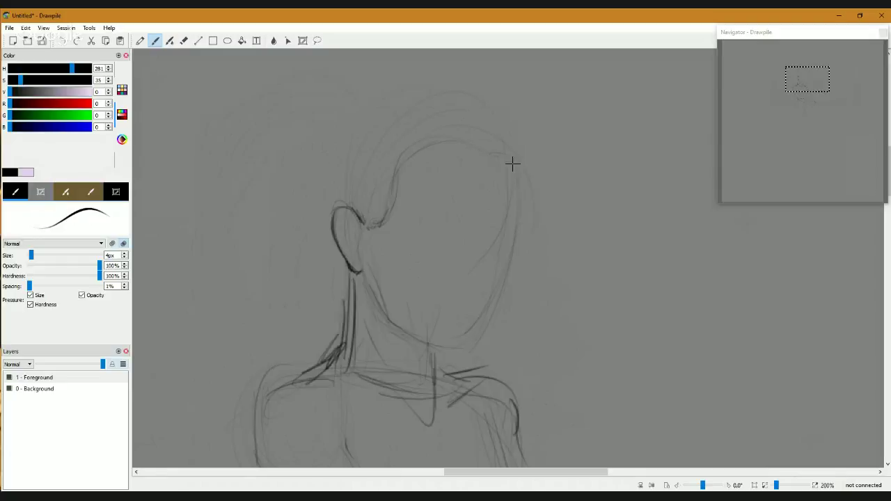
- Darken the face contour from the forehead down over the cheek, jaw and chin
{"action": "left_click_drag", "start_coordinate": [513, 164], "coordinate": [515, 210]}
{"action": "mouse_move", "coordinate": [512, 179]}
{"action": "left_mouse_down"}
{"action": "mouse_move", "coordinate": [516, 221]}
{"action": "mouse_move", "coordinate": [520, 186]}
{"action": "mouse_move", "coordinate": [519, 227]}
{"action": "mouse_move", "coordinate": [508, 252]}
{"action": "mouse_move", "coordinate": [516, 213]}
{"action": "mouse_move", "coordinate": [507, 279]}
{"action": "mouse_move", "coordinate": [512, 253]}
{"action": "mouse_move", "coordinate": [485, 319]}
{"action": "left_mouse_up"}
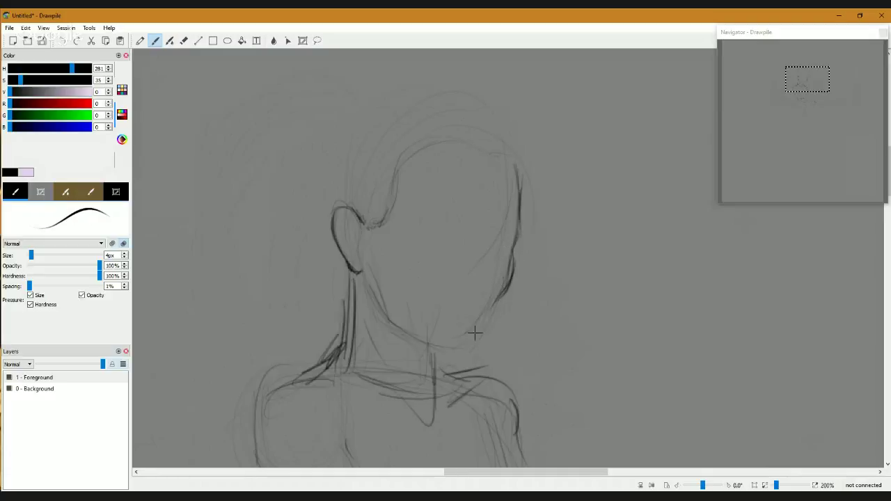
{"action": "left_click_drag", "start_coordinate": [510, 283], "coordinate": [472, 343]}
{"action": "mouse_move", "coordinate": [495, 302]}
{"action": "left_mouse_down"}
{"action": "mouse_move", "coordinate": [472, 345]}
{"action": "mouse_move", "coordinate": [449, 347]}
{"action": "mouse_move", "coordinate": [467, 350]}
{"action": "mouse_move", "coordinate": [435, 344]}
{"action": "mouse_move", "coordinate": [459, 352]}
{"action": "mouse_move", "coordinate": [423, 339]}
{"action": "mouse_move", "coordinate": [482, 339]}
{"action": "mouse_move", "coordinate": [439, 347]}
{"action": "mouse_move", "coordinate": [394, 322]}
{"action": "mouse_move", "coordinate": [433, 346]}
{"action": "left_mouse_up"}
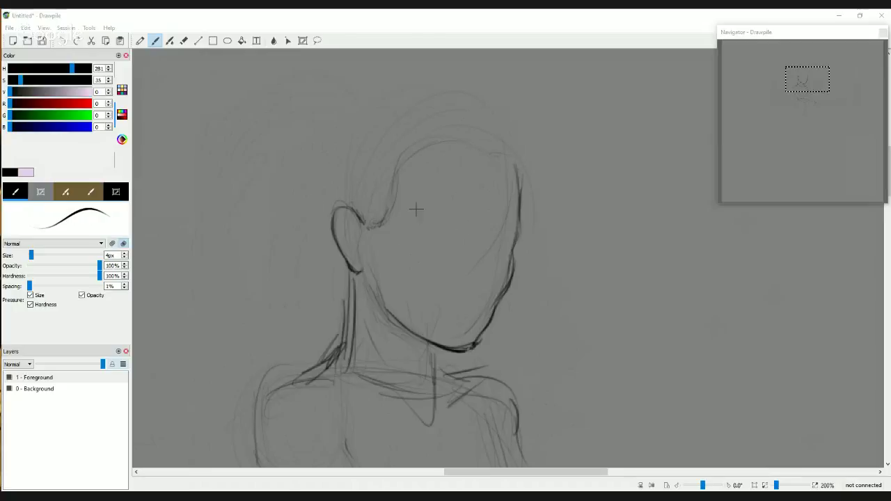
{"action": "left_click", "coordinate": [476, 273]}
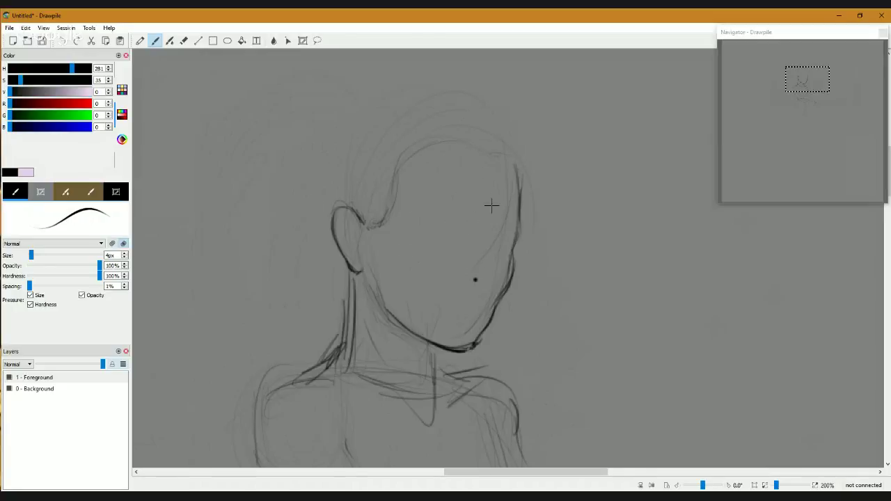
{"action": "mouse_move", "coordinate": [486, 246]}
{"action": "left_mouse_down"}
{"action": "mouse_move", "coordinate": [478, 266]}
{"action": "mouse_move", "coordinate": [459, 224]}
{"action": "left_mouse_up"}
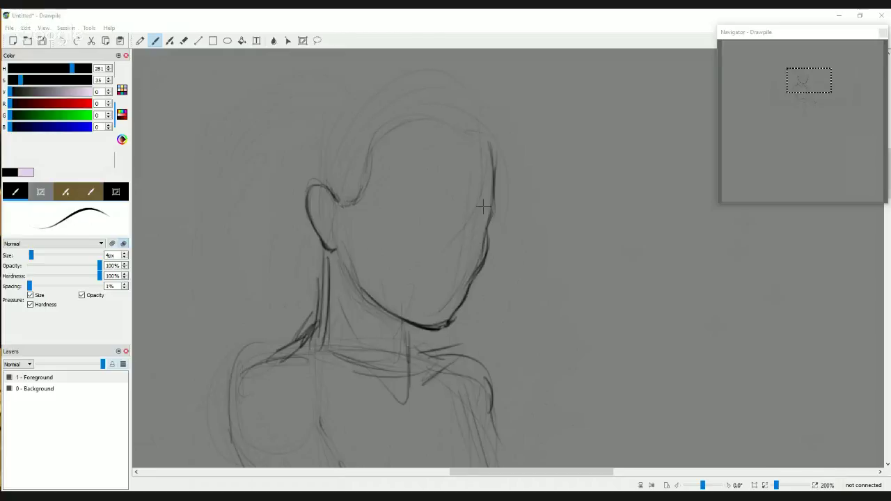
{"action": "left_click", "coordinate": [470, 227]}
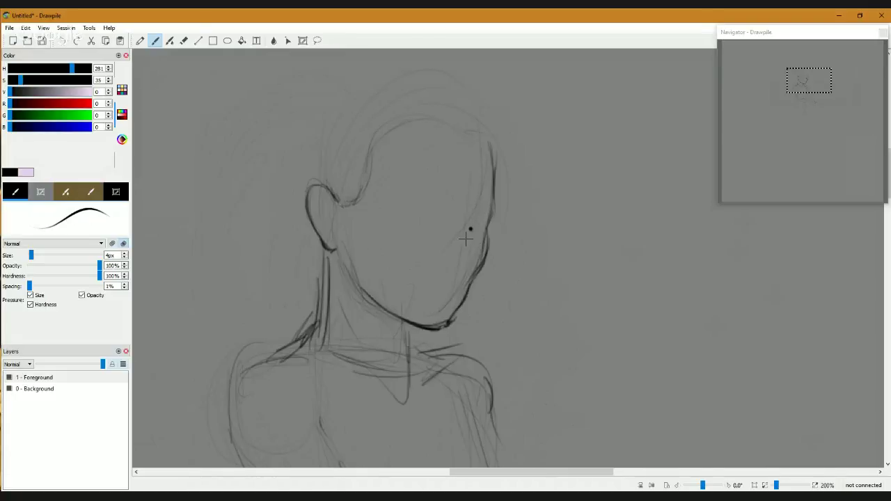
{"action": "key", "text": "ctrl+z"}
- Sketch the nose with a thin bridge line, its underside and a small nostril mark
{"action": "left_click_drag", "start_coordinate": [464, 234], "coordinate": [456, 242]}
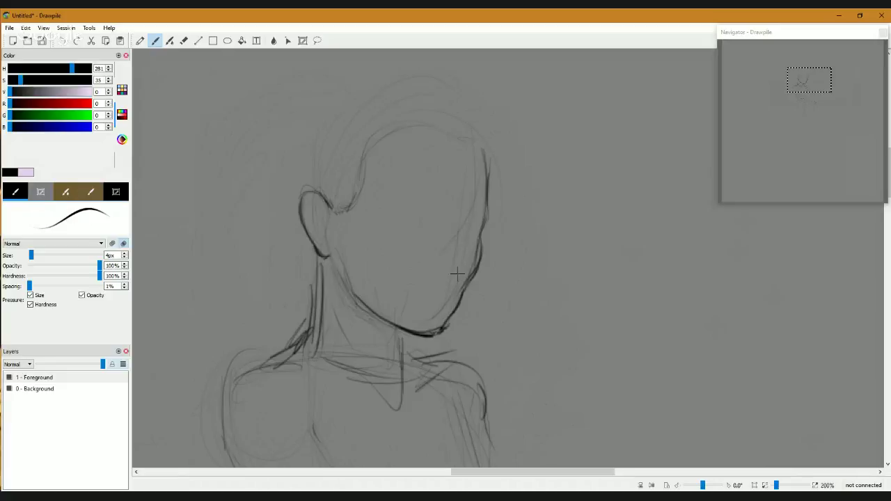
{"action": "left_click_drag", "start_coordinate": [454, 238], "coordinate": [457, 279]}
{"action": "key", "text": "e"}
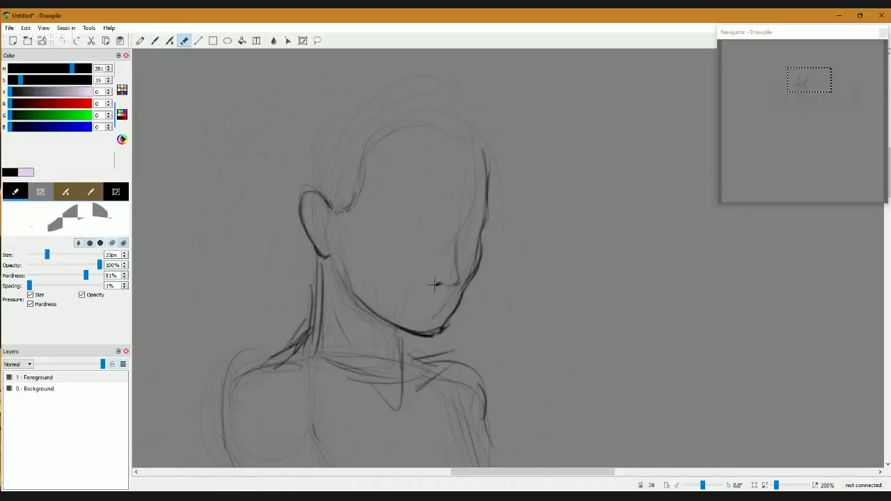
{"action": "key", "text": "b"}
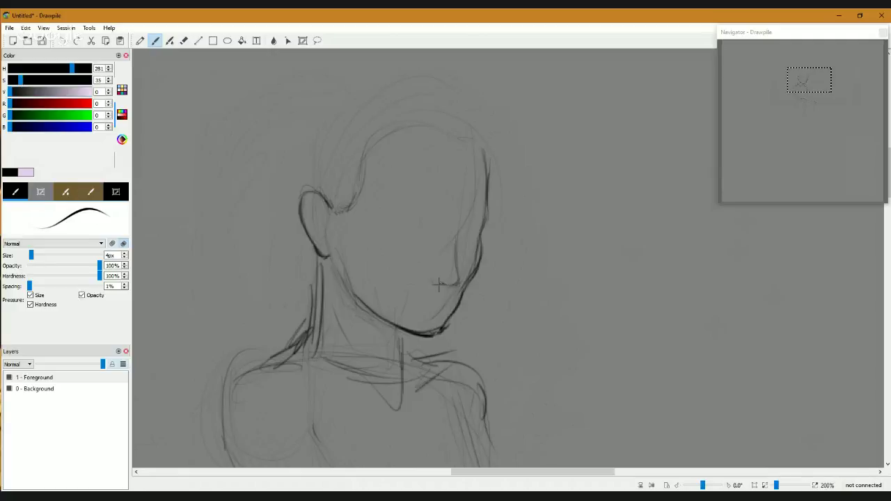
{"action": "left_click_drag", "start_coordinate": [438, 283], "coordinate": [446, 284]}
- Draw both eyebrows with thick dark inner ends and darken the jawline below the ear
{"action": "mouse_move", "coordinate": [483, 217]}
{"action": "left_mouse_down"}
{"action": "mouse_move", "coordinate": [463, 226]}
{"action": "mouse_move", "coordinate": [418, 214]}
{"action": "left_mouse_up"}
{"action": "mouse_move", "coordinate": [439, 227]}
{"action": "left_mouse_down"}
{"action": "mouse_move", "coordinate": [433, 213]}
{"action": "mouse_move", "coordinate": [414, 210]}
{"action": "left_mouse_up"}
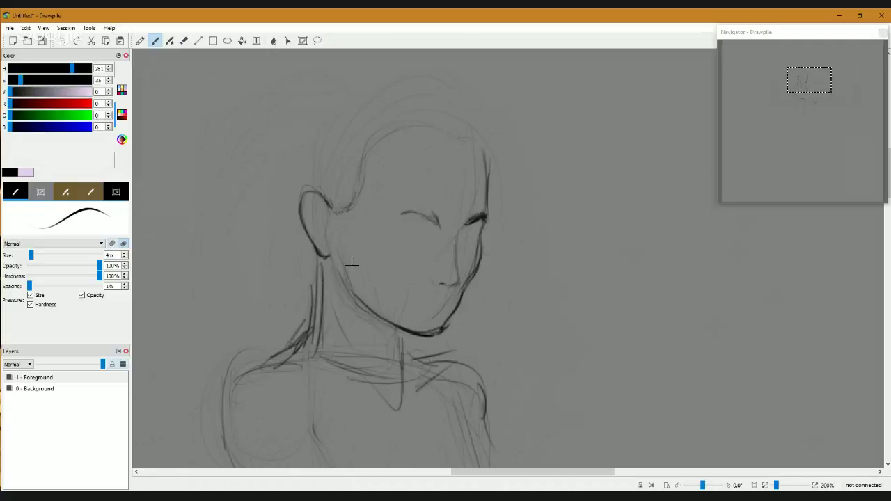
{"action": "mouse_move", "coordinate": [337, 239]}
{"action": "left_mouse_down"}
{"action": "mouse_move", "coordinate": [350, 289]}
{"action": "mouse_move", "coordinate": [368, 313]}
{"action": "mouse_move", "coordinate": [354, 299]}
{"action": "mouse_move", "coordinate": [390, 321]}
{"action": "left_mouse_up"}
{"action": "mouse_move", "coordinate": [418, 211]}
{"action": "left_mouse_down"}
{"action": "mouse_move", "coordinate": [437, 220]}
{"action": "mouse_move", "coordinate": [412, 214]}
{"action": "left_mouse_up"}
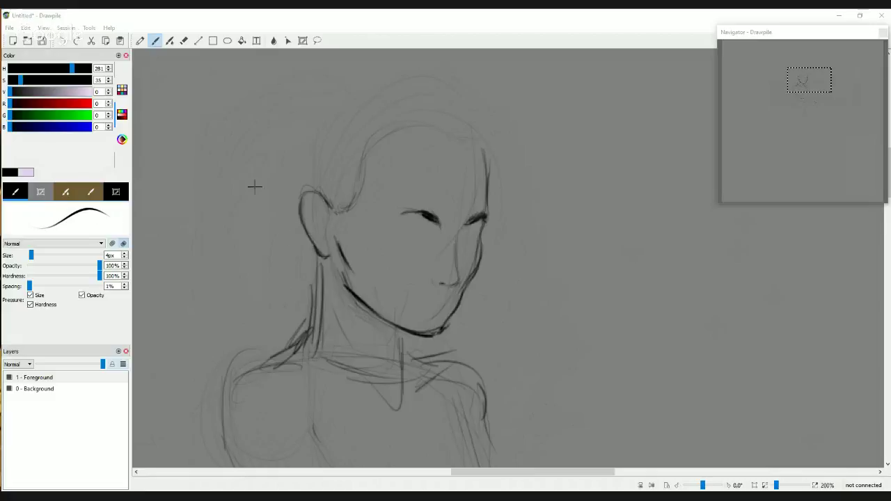
- Add the inner fold lines to the ear
{"action": "left_click", "coordinate": [366, 118]}
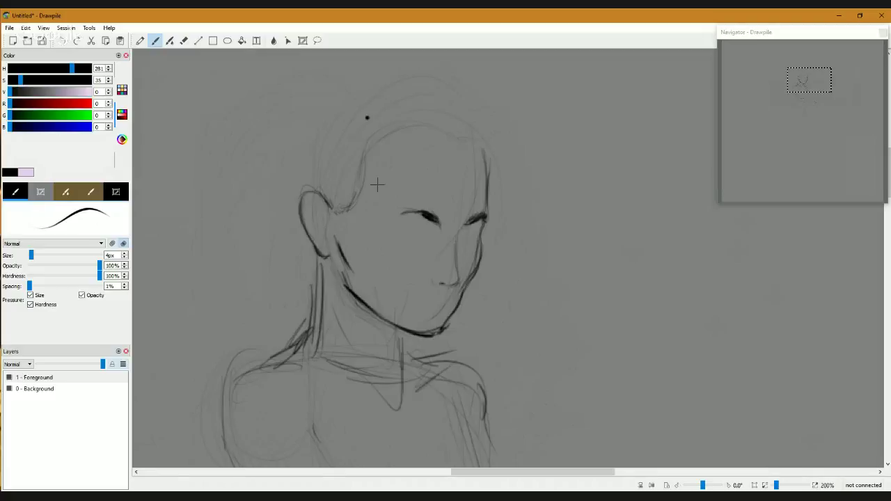
{"action": "scroll", "coordinate": [348, 209], "scroll_direction": "up", "scroll_amount": 2}
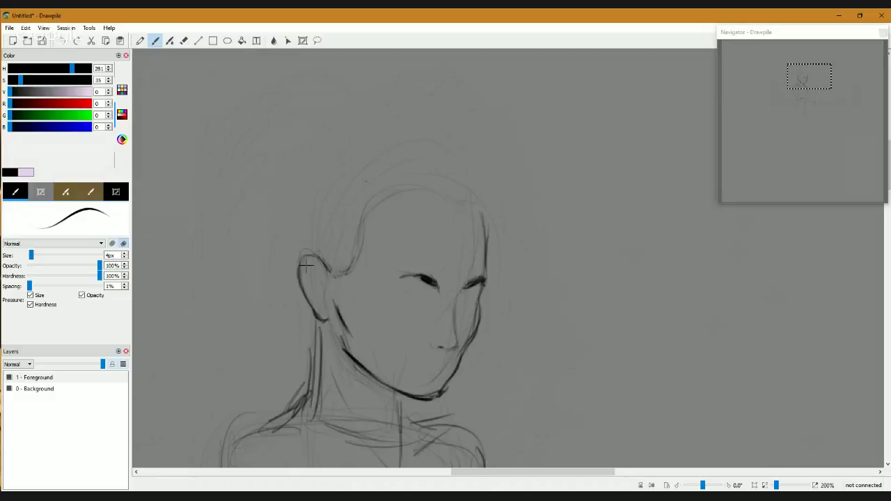
{"action": "mouse_move", "coordinate": [307, 266]}
{"action": "left_mouse_down"}
{"action": "mouse_move", "coordinate": [324, 287]}
{"action": "mouse_move", "coordinate": [363, 271]}
{"action": "mouse_move", "coordinate": [355, 267]}
{"action": "left_mouse_up"}
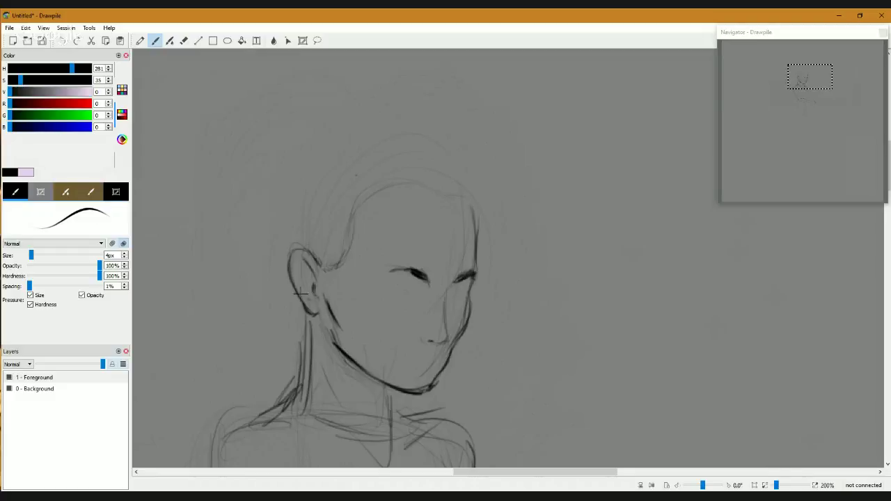
{"action": "left_click_drag", "start_coordinate": [299, 259], "coordinate": [303, 290]}
{"action": "left_click_drag", "start_coordinate": [311, 270], "coordinate": [304, 281]}
{"action": "mouse_move", "coordinate": [368, 239]}
{"action": "left_mouse_down"}
{"action": "mouse_move", "coordinate": [346, 201]}
{"action": "mouse_move", "coordinate": [317, 205]}
{"action": "left_mouse_up"}
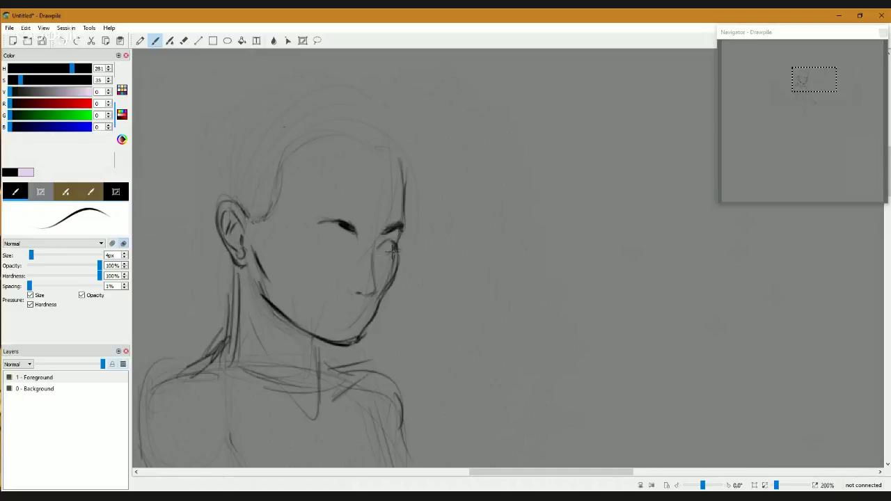
- Draw the far eye with its iris and lashes under the eyebrow, and darken the nose bridge and tip
{"action": "mouse_move", "coordinate": [385, 253]}
{"action": "left_mouse_down"}
{"action": "mouse_move", "coordinate": [374, 249]}
{"action": "mouse_move", "coordinate": [389, 241]}
{"action": "left_mouse_up"}
{"action": "left_click_drag", "start_coordinate": [375, 252], "coordinate": [392, 252]}
{"action": "mouse_move", "coordinate": [371, 253]}
{"action": "left_mouse_down"}
{"action": "mouse_move", "coordinate": [375, 287]}
{"action": "mouse_move", "coordinate": [365, 296]}
{"action": "left_mouse_up"}
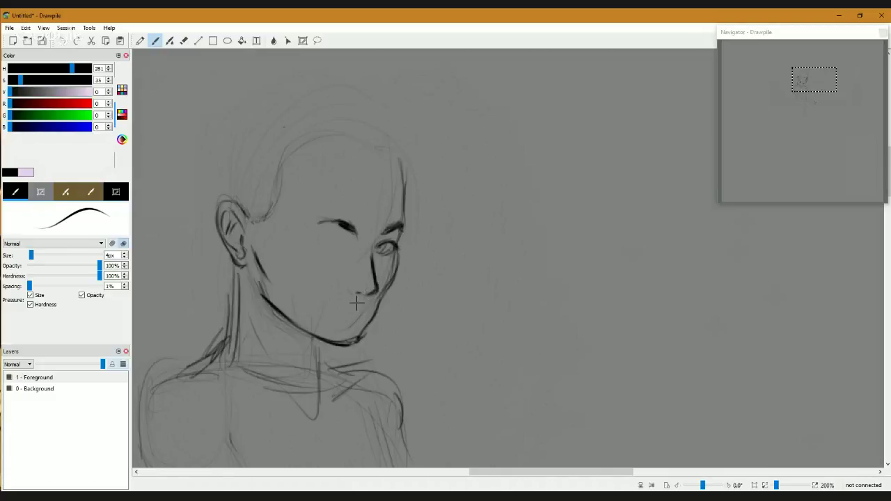
{"action": "left_click_drag", "start_coordinate": [416, 270], "coordinate": [422, 277]}
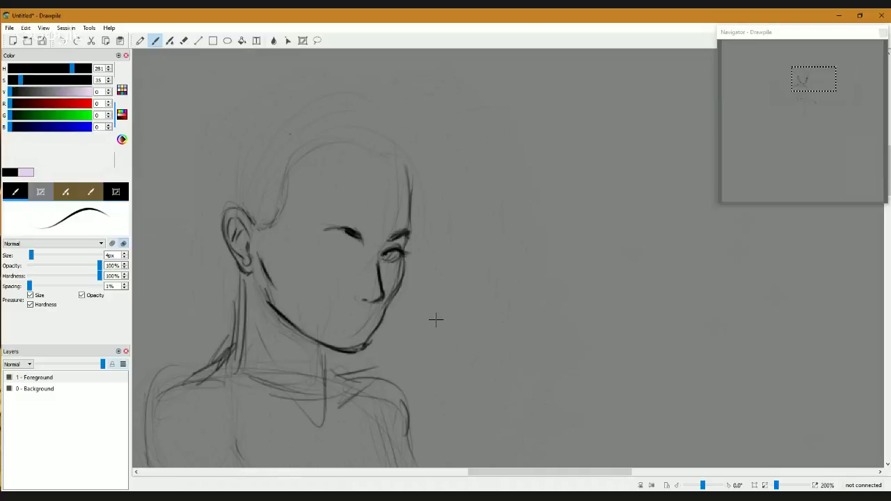
{"action": "left_click_drag", "start_coordinate": [415, 263], "coordinate": [407, 242]}
- Draw the mouth with upper and lower lips between the nose and chin
{"action": "mouse_move", "coordinate": [383, 282]}
{"action": "left_mouse_down"}
{"action": "mouse_move", "coordinate": [357, 247]}
{"action": "mouse_move", "coordinate": [358, 276]}
{"action": "mouse_move", "coordinate": [412, 322]}
{"action": "mouse_move", "coordinate": [450, 262]}
{"action": "left_mouse_up"}
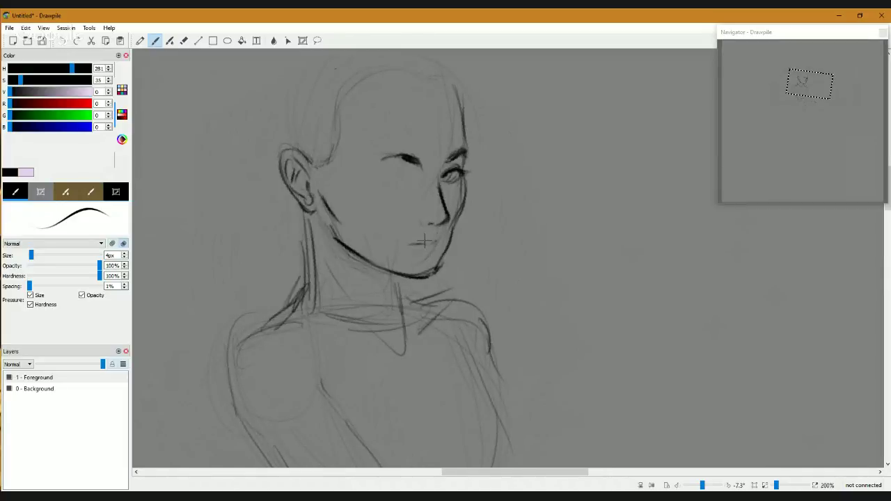
{"action": "mouse_move", "coordinate": [410, 245]}
{"action": "left_mouse_down"}
{"action": "mouse_move", "coordinate": [441, 234]}
{"action": "mouse_move", "coordinate": [427, 248]}
{"action": "mouse_move", "coordinate": [439, 236]}
{"action": "mouse_move", "coordinate": [418, 242]}
{"action": "mouse_move", "coordinate": [441, 244]}
{"action": "mouse_move", "coordinate": [419, 248]}
{"action": "left_mouse_up"}
{"action": "left_click", "coordinate": [666, 485]}
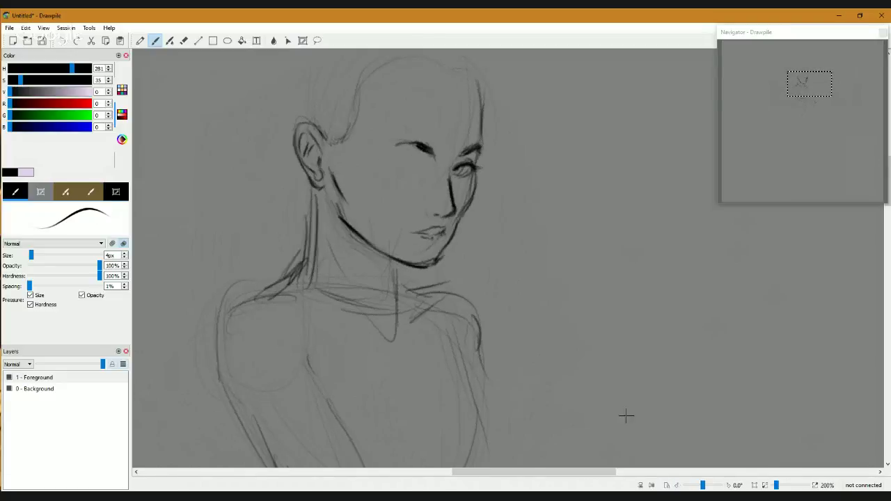
{"action": "mouse_move", "coordinate": [418, 303]}
{"action": "left_mouse_down"}
{"action": "mouse_move", "coordinate": [410, 328]}
{"action": "mouse_move", "coordinate": [385, 347]}
{"action": "left_mouse_up"}
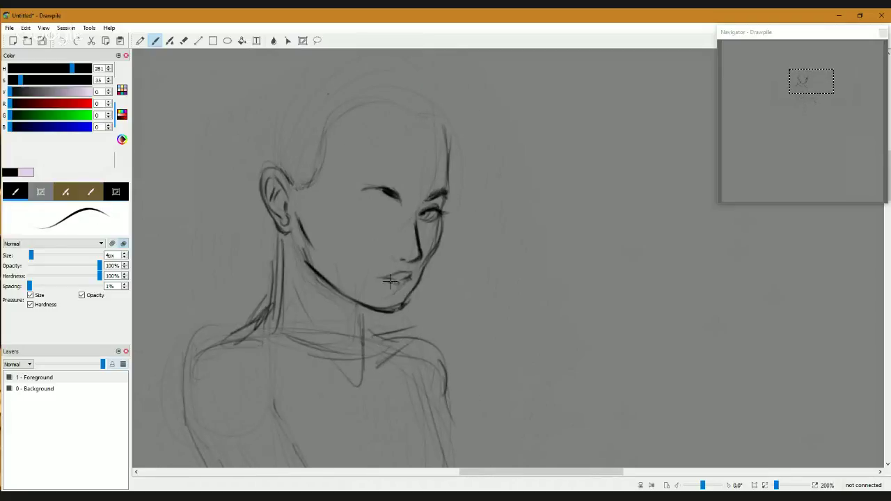
{"action": "left_click_drag", "start_coordinate": [394, 284], "coordinate": [383, 278]}
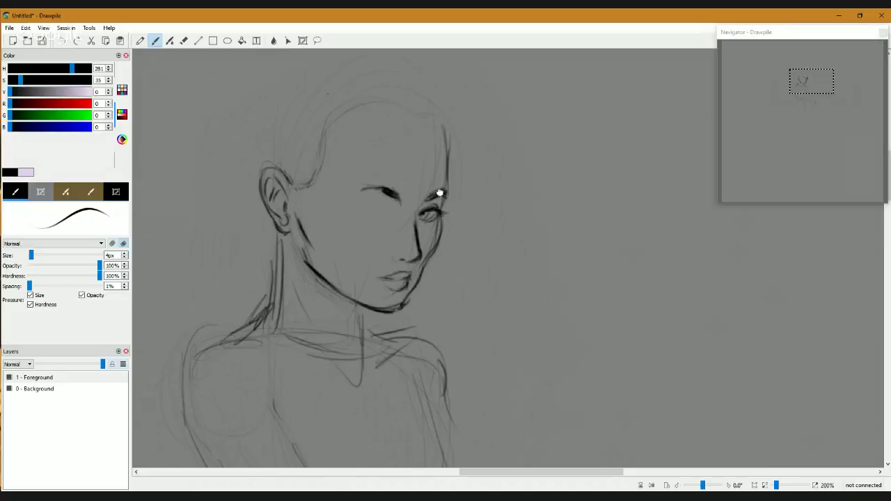
{"action": "left_click_drag", "start_coordinate": [440, 193], "coordinate": [442, 212]}
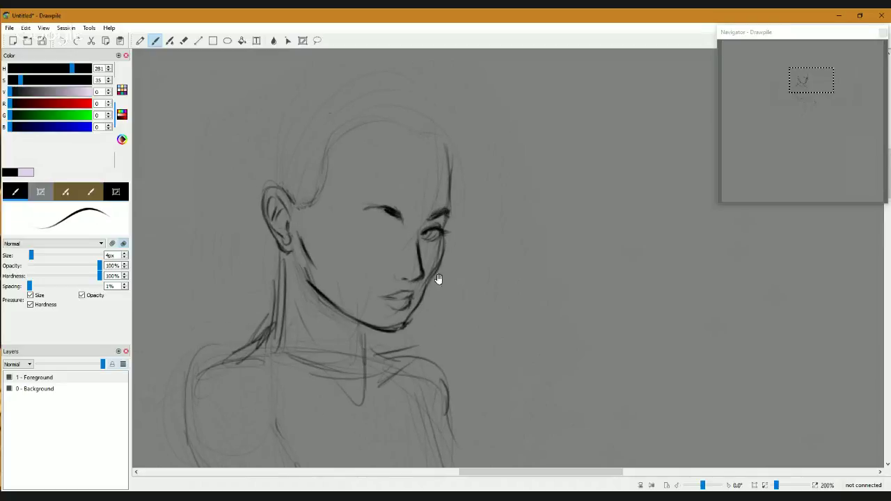
{"action": "left_click_drag", "start_coordinate": [439, 278], "coordinate": [447, 306]}
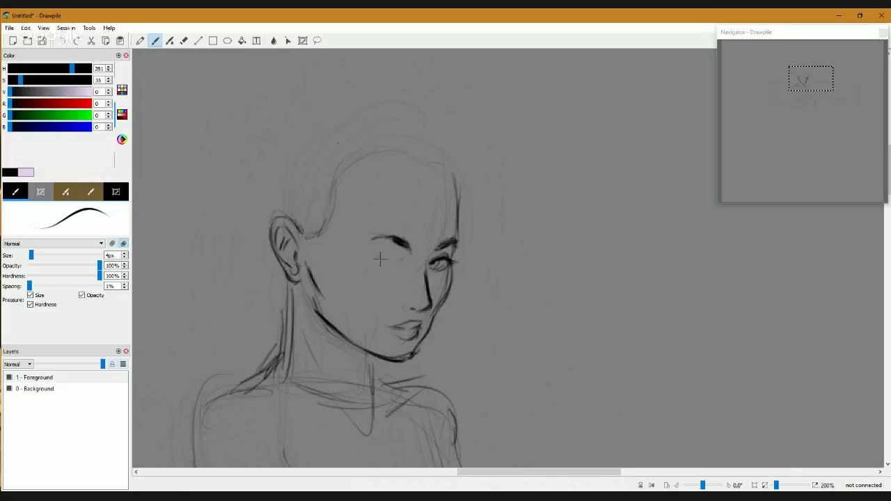
- Draw the near eye with its iris, upper lid and lower lid beneath the near eyebrow
{"action": "left_click_drag", "start_coordinate": [374, 253], "coordinate": [389, 251]}
{"action": "left_click_drag", "start_coordinate": [380, 258], "coordinate": [398, 261]}
{"action": "left_click_drag", "start_coordinate": [375, 253], "coordinate": [386, 251]}
{"action": "key", "text": "ctrl+z"}
{"action": "left_click_drag", "start_coordinate": [380, 252], "coordinate": [393, 253]}
{"action": "mouse_move", "coordinate": [442, 227]}
{"action": "left_mouse_down"}
{"action": "mouse_move", "coordinate": [436, 189]}
{"action": "mouse_move", "coordinate": [411, 188]}
{"action": "left_mouse_up"}
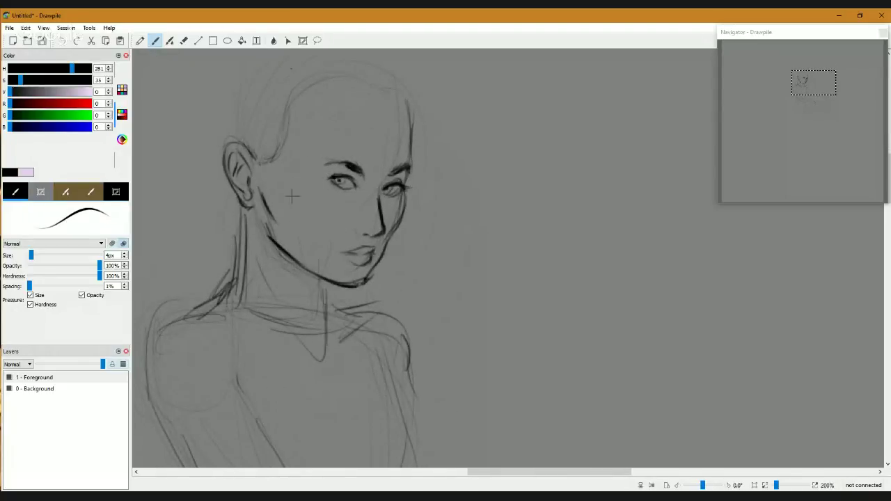
- Sketch light hairline strokes at the temple above the ear, undoing the unwanted ones
{"action": "mouse_move", "coordinate": [396, 195]}
{"action": "left_mouse_down"}
{"action": "mouse_move", "coordinate": [547, 317]}
{"action": "mouse_move", "coordinate": [533, 258]}
{"action": "left_mouse_up"}
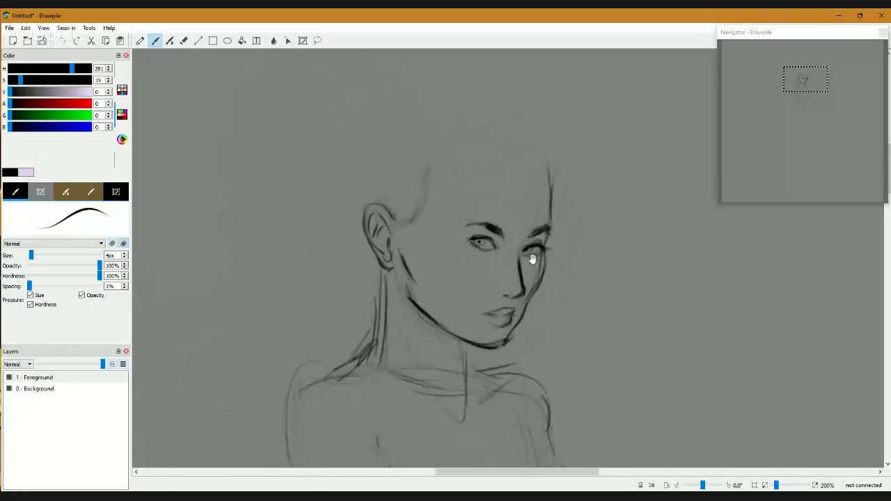
{"action": "left_click_drag", "start_coordinate": [502, 286], "coordinate": [505, 315]}
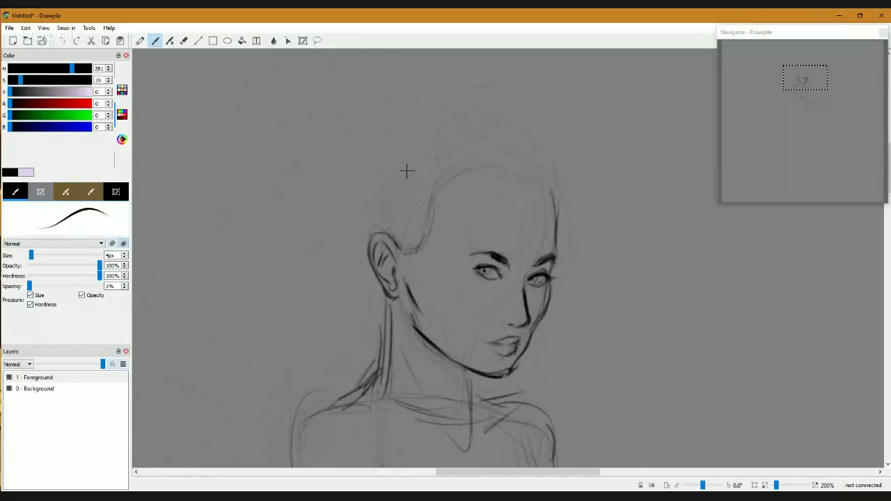
{"action": "left_click_drag", "start_coordinate": [412, 175], "coordinate": [433, 161]}
{"action": "mouse_move", "coordinate": [439, 206]}
{"action": "left_mouse_down"}
{"action": "mouse_move", "coordinate": [442, 248]}
{"action": "mouse_move", "coordinate": [398, 249]}
{"action": "left_mouse_up"}
{"action": "key", "text": "ctrl+z"}
{"action": "key", "text": "ctrl+z"}
{"action": "key", "text": "ctrl+z"}
{"action": "key", "text": "ctrl+z"}
- Lasso the face with its features and shift it slightly toward the ear
{"action": "mouse_move", "coordinate": [433, 275]}
{"action": "left_mouse_down"}
{"action": "mouse_move", "coordinate": [436, 258]}
{"action": "mouse_move", "coordinate": [608, 175]}
{"action": "mouse_move", "coordinate": [532, 394]}
{"action": "left_mouse_up"}
{"action": "key", "text": "ctrl+z"}
{"action": "left_click", "coordinate": [318, 40]}
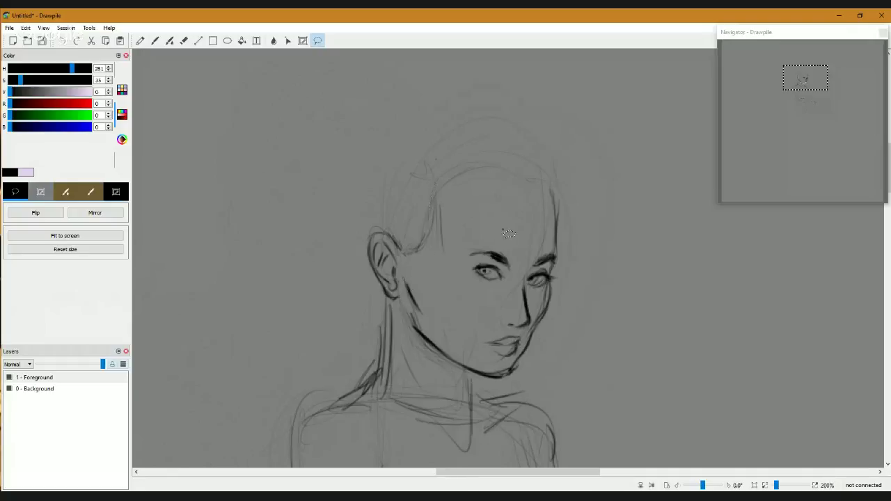
{"action": "mouse_move", "coordinate": [503, 230]}
{"action": "left_mouse_down"}
{"action": "mouse_move", "coordinate": [477, 221]}
{"action": "mouse_move", "coordinate": [475, 242]}
{"action": "mouse_move", "coordinate": [462, 239]}
{"action": "mouse_move", "coordinate": [473, 246]}
{"action": "left_mouse_up"}
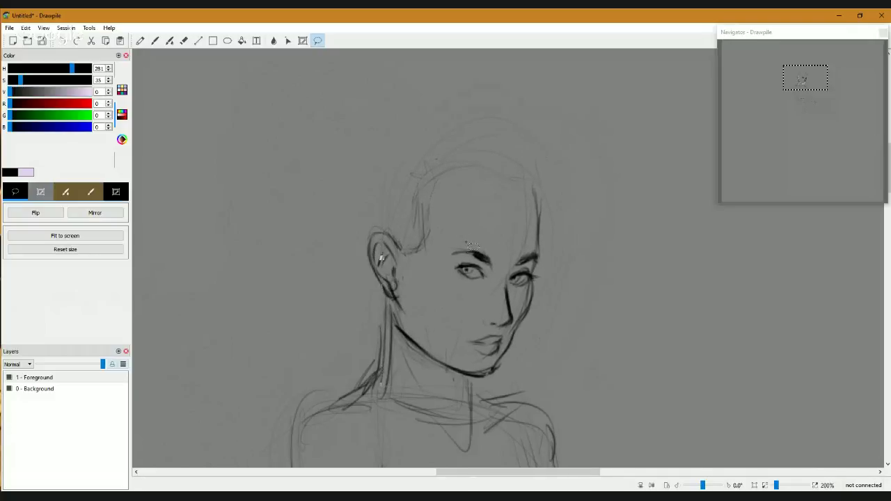
{"action": "key", "text": "ctrl+z"}
{"action": "key", "text": "b"}
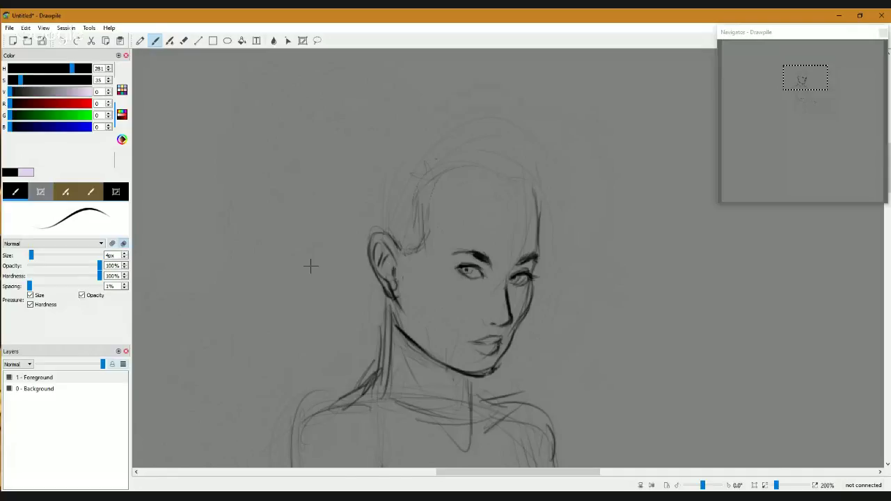
- Erase the overlapping lines below the ear and redraw the cheek line and the rear corner of the jaw
{"action": "key", "text": "e"}
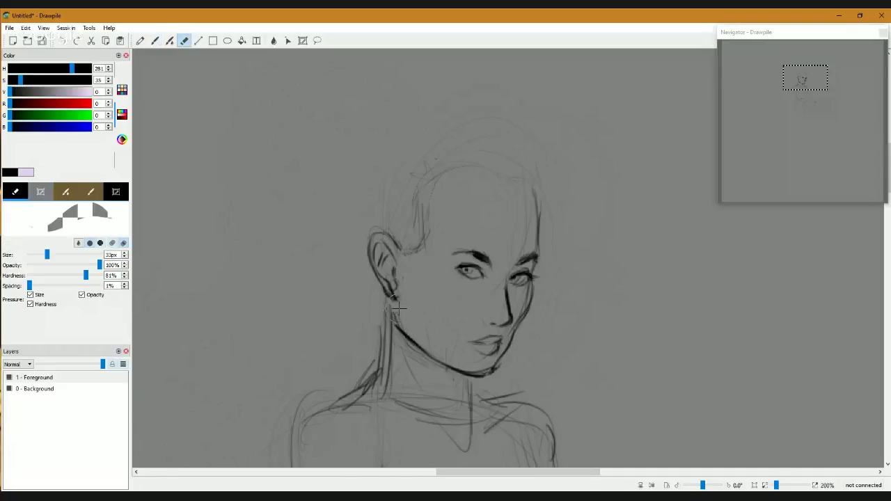
{"action": "key", "text": "b"}
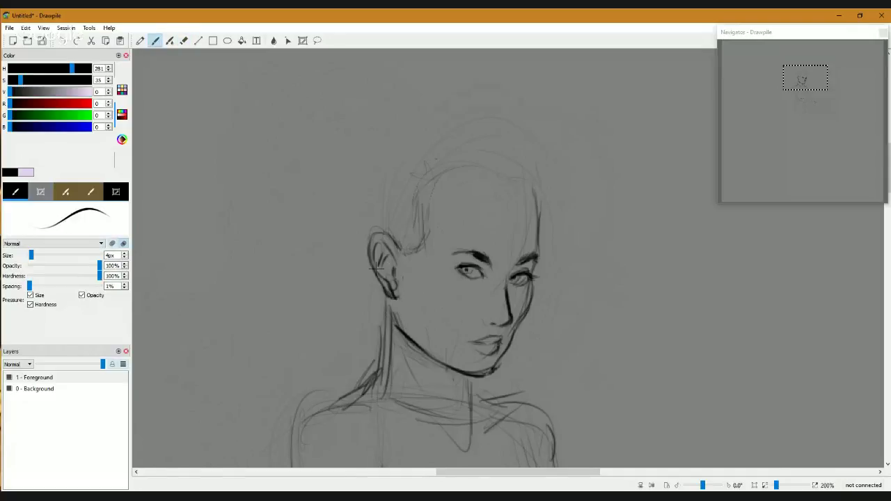
{"action": "left_click_drag", "start_coordinate": [403, 285], "coordinate": [432, 313]}
{"action": "key", "text": "ctrl+z"}
{"action": "mouse_move", "coordinate": [401, 274]}
{"action": "left_mouse_down"}
{"action": "mouse_move", "coordinate": [416, 310]}
{"action": "mouse_move", "coordinate": [398, 318]}
{"action": "mouse_move", "coordinate": [432, 367]}
{"action": "left_mouse_up"}
{"action": "key", "text": "e"}
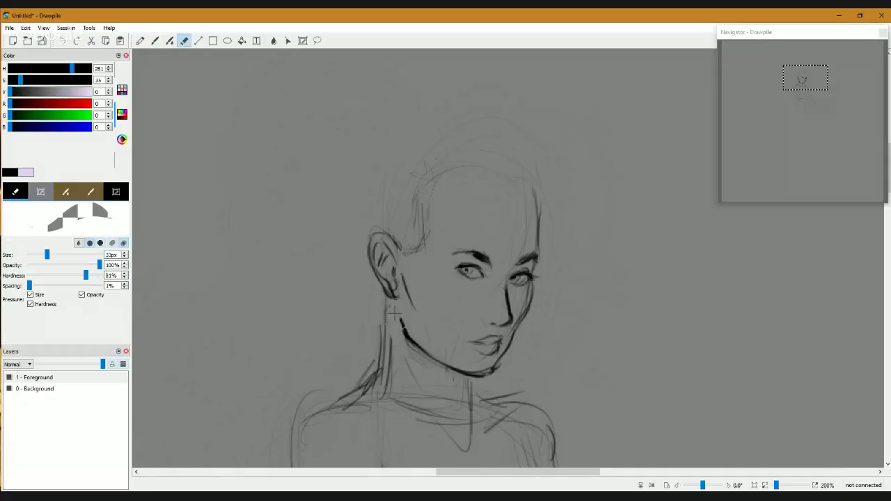
{"action": "key", "text": "b"}
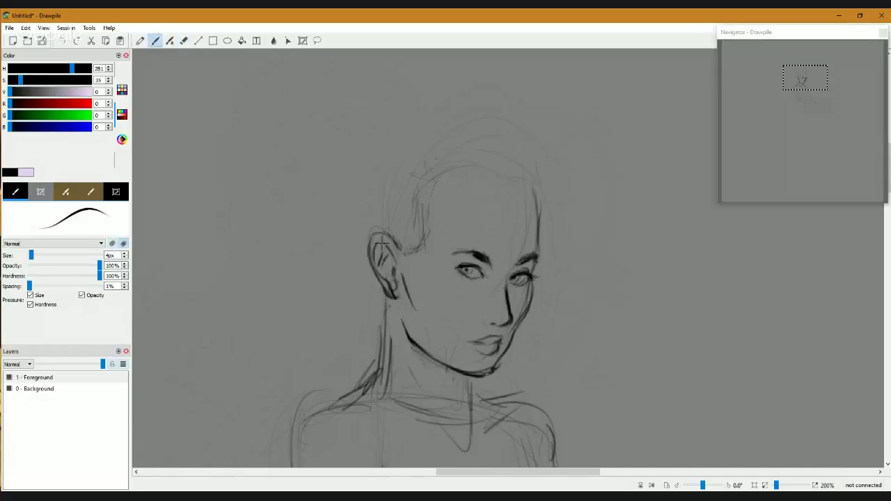
- Darken the hairline curve from the temple over the top of the forehead
{"action": "left_click_drag", "start_coordinate": [608, 200], "coordinate": [653, 220]}
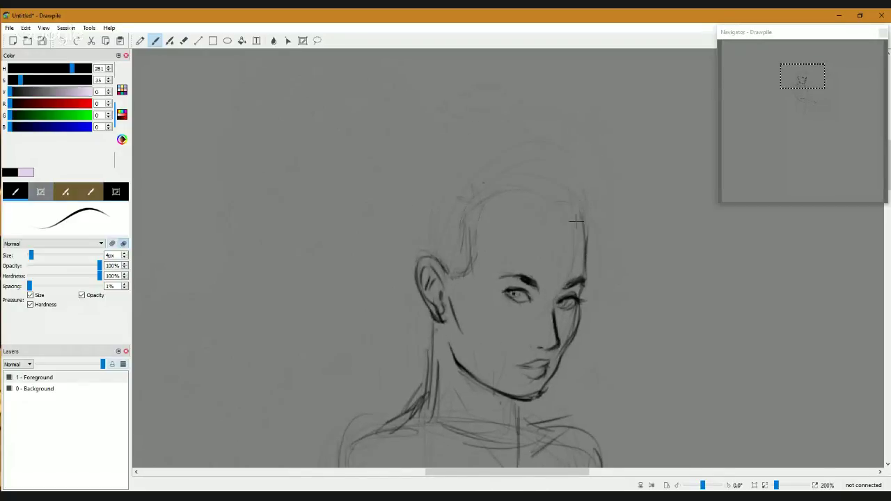
{"action": "left_click_drag", "start_coordinate": [495, 185], "coordinate": [465, 206]}
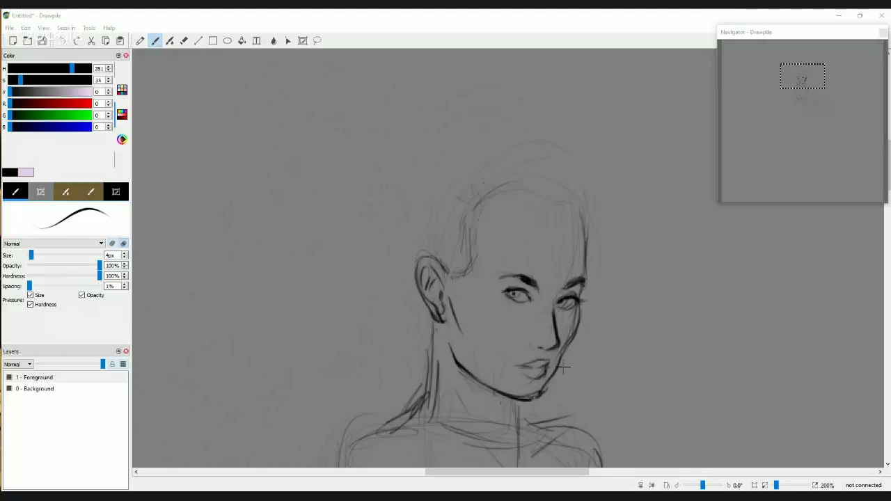
- Draw dark neck lines beneath the jaw and darken the far shoulder's contour
{"action": "mouse_move", "coordinate": [518, 402]}
{"action": "left_mouse_down"}
{"action": "mouse_move", "coordinate": [529, 423]}
{"action": "mouse_move", "coordinate": [523, 298]}
{"action": "left_mouse_up"}
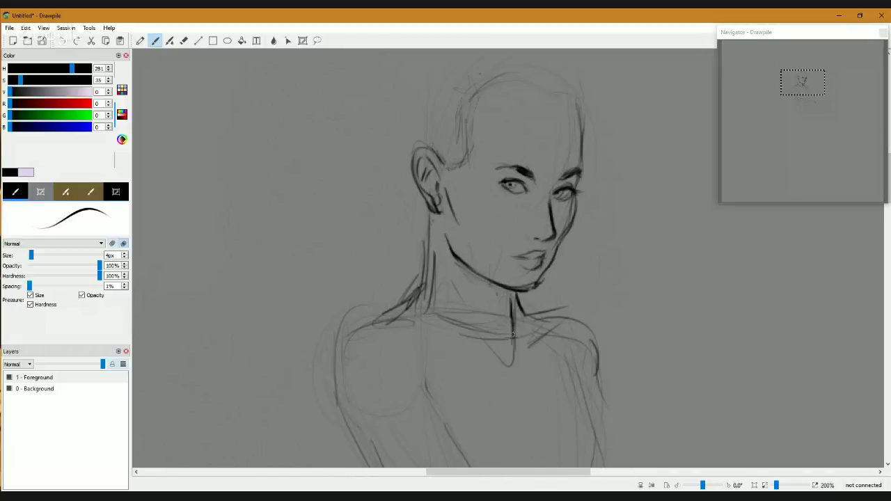
{"action": "left_click_drag", "start_coordinate": [447, 285], "coordinate": [488, 342]}
{"action": "mouse_move", "coordinate": [517, 301]}
{"action": "left_mouse_down"}
{"action": "mouse_move", "coordinate": [555, 315]}
{"action": "mouse_move", "coordinate": [548, 308]}
{"action": "mouse_move", "coordinate": [614, 346]}
{"action": "mouse_move", "coordinate": [606, 392]}
{"action": "mouse_move", "coordinate": [611, 358]}
{"action": "left_mouse_up"}
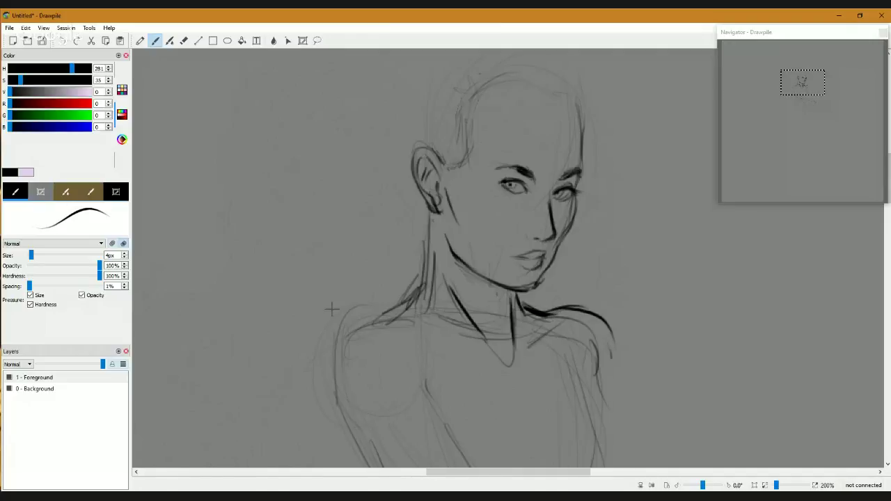
- Outline the near shoulder and the back of the neck with thick dark strokes up to the ear
{"action": "mouse_move", "coordinate": [426, 277]}
{"action": "left_mouse_down"}
{"action": "mouse_move", "coordinate": [380, 302]}
{"action": "mouse_move", "coordinate": [422, 280]}
{"action": "mouse_move", "coordinate": [394, 296]}
{"action": "mouse_move", "coordinate": [418, 283]}
{"action": "mouse_move", "coordinate": [395, 301]}
{"action": "mouse_move", "coordinate": [325, 403]}
{"action": "left_mouse_up"}
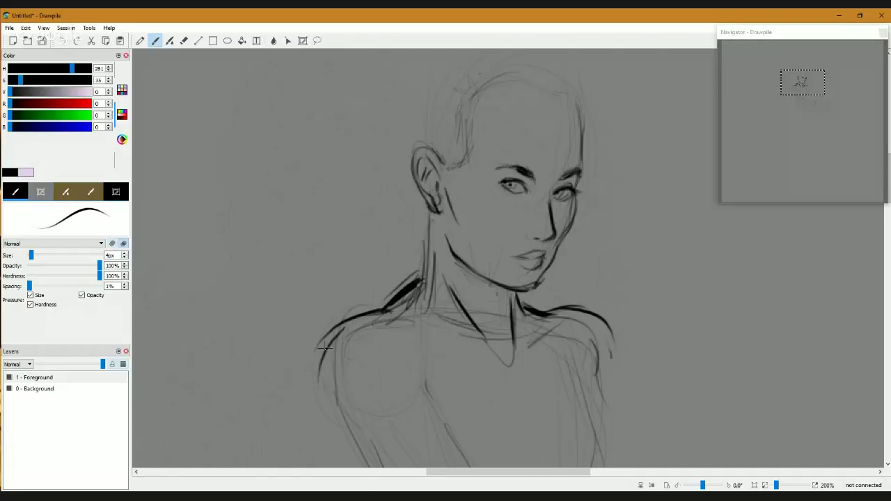
{"action": "left_click_drag", "start_coordinate": [324, 357], "coordinate": [327, 400]}
{"action": "mouse_move", "coordinate": [396, 292]}
{"action": "left_mouse_down"}
{"action": "mouse_move", "coordinate": [391, 300]}
{"action": "mouse_move", "coordinate": [413, 288]}
{"action": "left_mouse_up"}
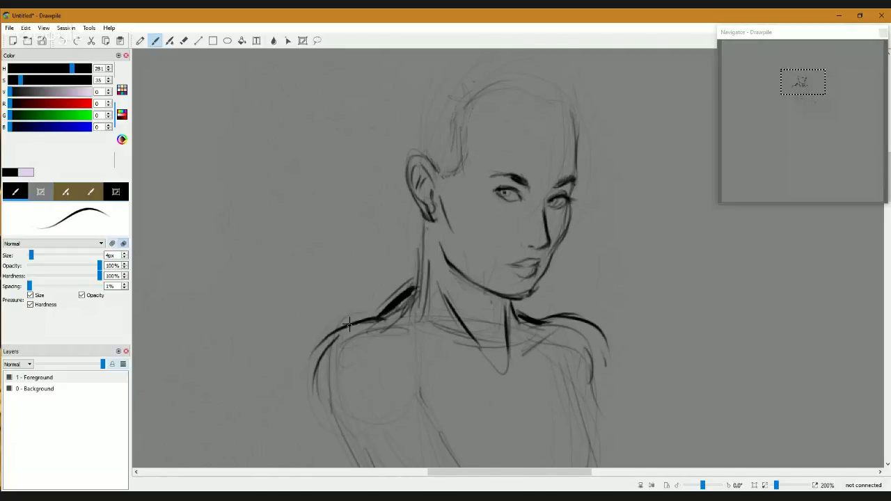
{"action": "mouse_move", "coordinate": [357, 322]}
{"action": "left_mouse_down"}
{"action": "mouse_move", "coordinate": [324, 339]}
{"action": "mouse_move", "coordinate": [314, 387]}
{"action": "left_mouse_up"}
{"action": "left_click_drag", "start_coordinate": [326, 342], "coordinate": [318, 399]}
{"action": "left_click_drag", "start_coordinate": [410, 276], "coordinate": [402, 342]}
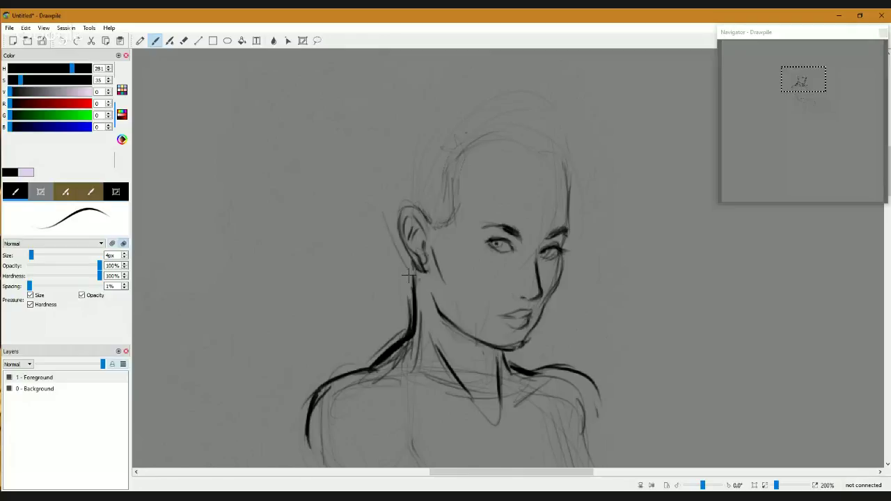
- Draw the back of the head behind the ear, a thick hair tie and the ponytail's inner strands
{"action": "left_click_drag", "start_coordinate": [387, 184], "coordinate": [405, 278]}
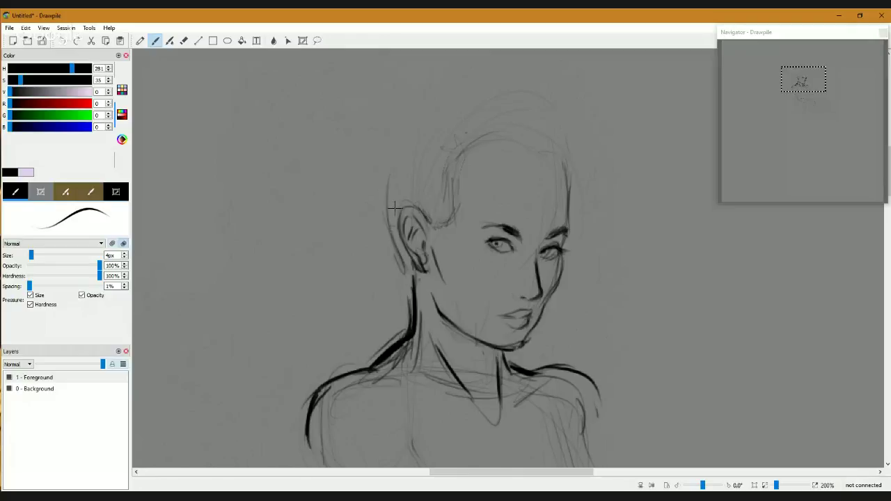
{"action": "left_click_drag", "start_coordinate": [392, 225], "coordinate": [382, 199]}
{"action": "left_click_drag", "start_coordinate": [385, 212], "coordinate": [367, 334]}
{"action": "mouse_move", "coordinate": [387, 222]}
{"action": "left_mouse_down"}
{"action": "mouse_move", "coordinate": [372, 307]}
{"action": "mouse_move", "coordinate": [379, 338]}
{"action": "mouse_move", "coordinate": [382, 322]}
{"action": "left_mouse_up"}
{"action": "left_click_drag", "start_coordinate": [388, 243], "coordinate": [386, 332]}
{"action": "mouse_move", "coordinate": [390, 252]}
{"action": "left_mouse_down"}
{"action": "mouse_move", "coordinate": [396, 341]}
{"action": "mouse_move", "coordinate": [393, 262]}
{"action": "mouse_move", "coordinate": [409, 322]}
{"action": "left_mouse_up"}
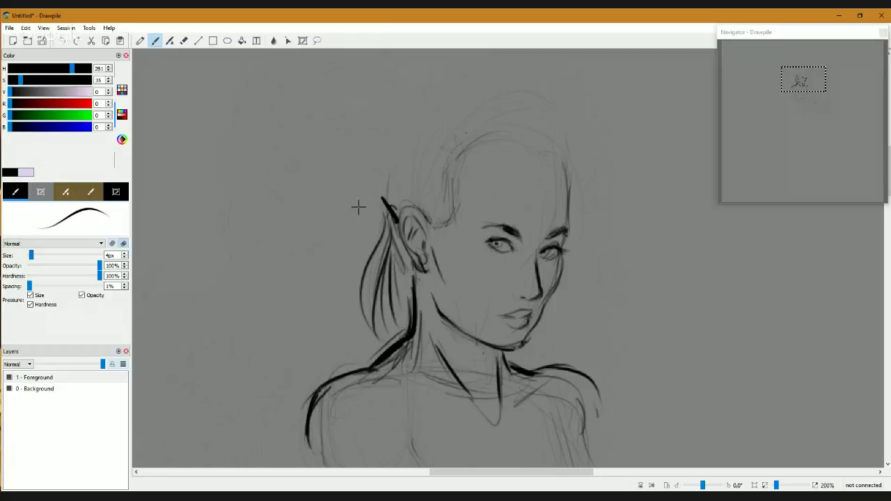
- Draw the ponytail's outer contour and fill it with long curved strands down to the shoulder
{"action": "left_click_drag", "start_coordinate": [376, 202], "coordinate": [362, 256]}
{"action": "left_click_drag", "start_coordinate": [380, 219], "coordinate": [347, 292]}
{"action": "left_click_drag", "start_coordinate": [380, 196], "coordinate": [327, 306]}
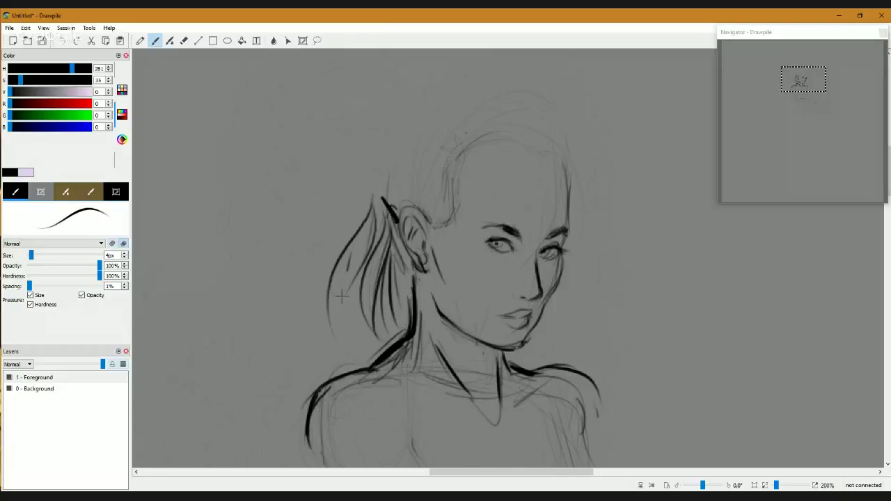
{"action": "left_click_drag", "start_coordinate": [368, 268], "coordinate": [346, 357]}
{"action": "left_click_drag", "start_coordinate": [352, 318], "coordinate": [370, 352]}
{"action": "mouse_move", "coordinate": [350, 244]}
{"action": "left_mouse_down"}
{"action": "mouse_move", "coordinate": [331, 293]}
{"action": "mouse_move", "coordinate": [336, 331]}
{"action": "left_mouse_up"}
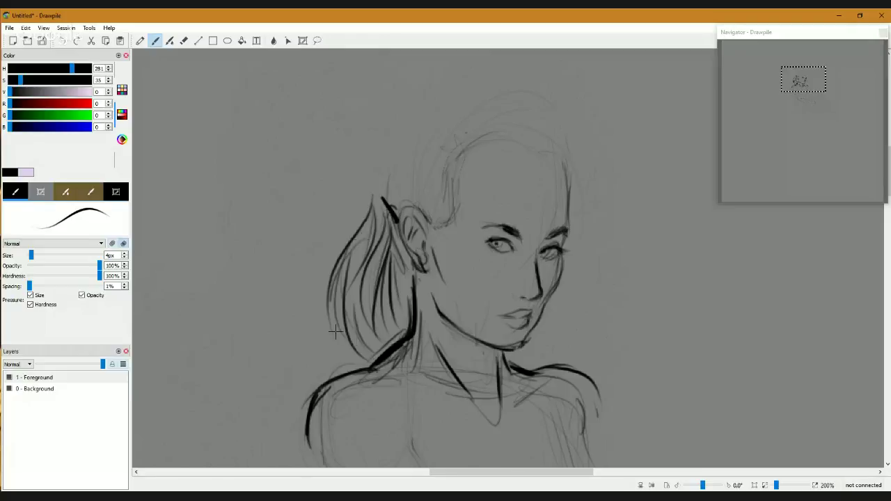
{"action": "left_click_drag", "start_coordinate": [332, 300], "coordinate": [365, 351]}
- Draw the side hair pulled back from the temple and hairline to the hair tie, with dark strands above the ear
{"action": "left_click_drag", "start_coordinate": [396, 197], "coordinate": [383, 224]}
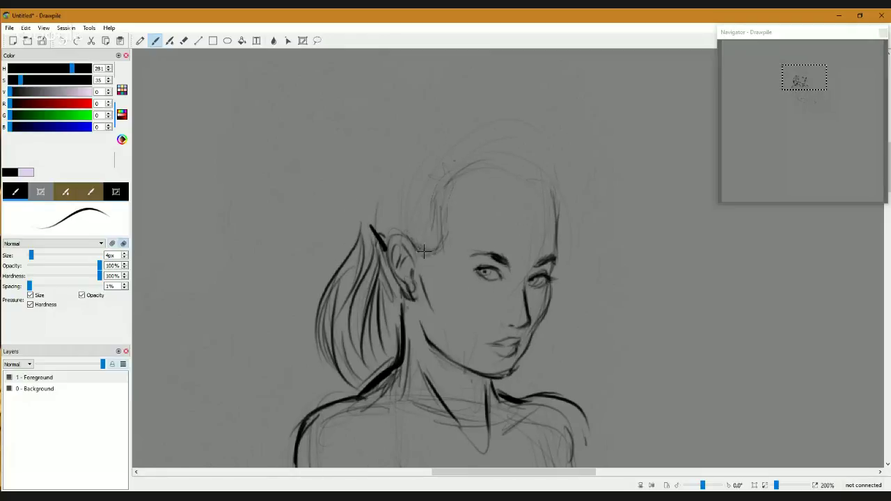
{"action": "mouse_move", "coordinate": [438, 235]}
{"action": "left_mouse_down"}
{"action": "mouse_move", "coordinate": [436, 266]}
{"action": "mouse_move", "coordinate": [420, 257]}
{"action": "mouse_move", "coordinate": [433, 260]}
{"action": "mouse_move", "coordinate": [422, 231]}
{"action": "mouse_move", "coordinate": [433, 237]}
{"action": "mouse_move", "coordinate": [388, 229]}
{"action": "mouse_move", "coordinate": [429, 221]}
{"action": "mouse_move", "coordinate": [409, 226]}
{"action": "mouse_move", "coordinate": [428, 221]}
{"action": "mouse_move", "coordinate": [431, 212]}
{"action": "mouse_move", "coordinate": [420, 208]}
{"action": "mouse_move", "coordinate": [429, 210]}
{"action": "mouse_move", "coordinate": [384, 224]}
{"action": "left_mouse_up"}
{"action": "left_click_drag", "start_coordinate": [426, 199], "coordinate": [374, 232]}
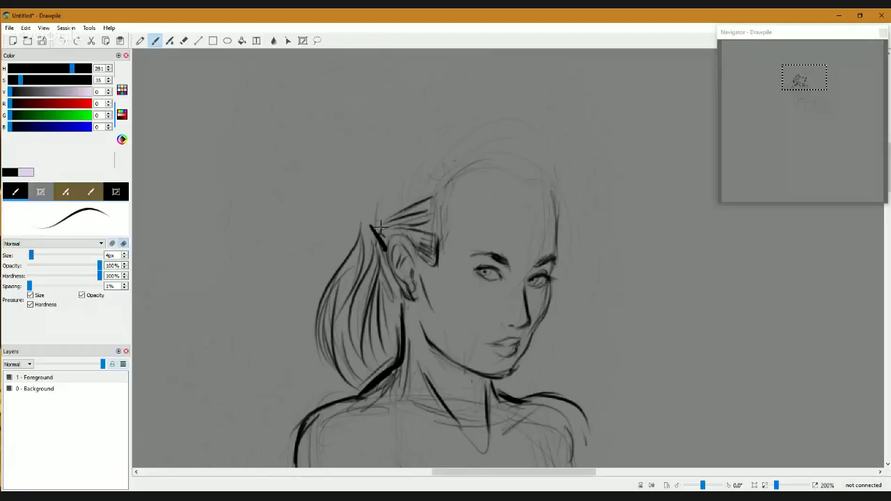
{"action": "mouse_move", "coordinate": [391, 203]}
{"action": "left_mouse_down"}
{"action": "mouse_move", "coordinate": [443, 190]}
{"action": "mouse_move", "coordinate": [400, 188]}
{"action": "mouse_move", "coordinate": [409, 196]}
{"action": "mouse_move", "coordinate": [372, 226]}
{"action": "mouse_move", "coordinate": [404, 183]}
{"action": "mouse_move", "coordinate": [380, 200]}
{"action": "mouse_move", "coordinate": [435, 179]}
{"action": "left_mouse_up"}
{"action": "mouse_move", "coordinate": [404, 178]}
{"action": "left_mouse_down"}
{"action": "mouse_move", "coordinate": [460, 177]}
{"action": "mouse_move", "coordinate": [377, 204]}
{"action": "mouse_move", "coordinate": [446, 159]}
{"action": "left_mouse_up"}
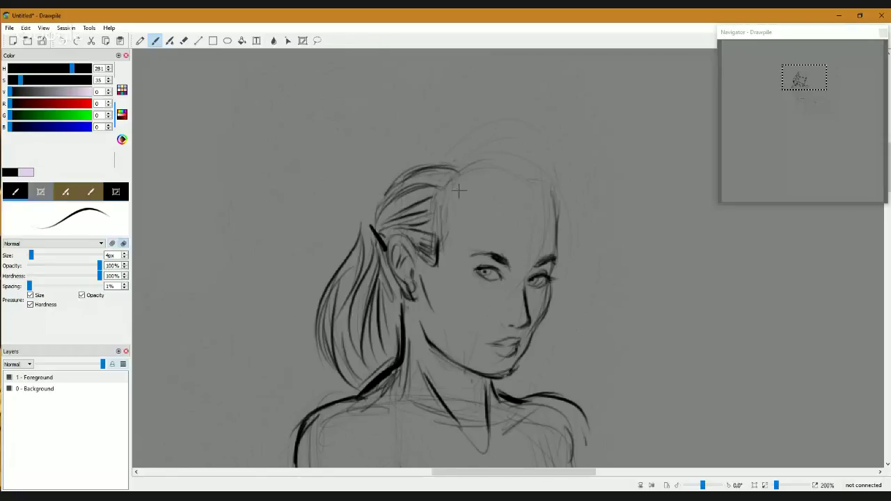
{"action": "mouse_move", "coordinate": [448, 168]}
{"action": "left_mouse_down"}
{"action": "mouse_move", "coordinate": [439, 189]}
{"action": "mouse_move", "coordinate": [462, 209]}
{"action": "left_mouse_up"}
{"action": "mouse_move", "coordinate": [431, 196]}
{"action": "left_mouse_down"}
{"action": "mouse_move", "coordinate": [425, 201]}
{"action": "mouse_move", "coordinate": [451, 207]}
{"action": "left_mouse_up"}
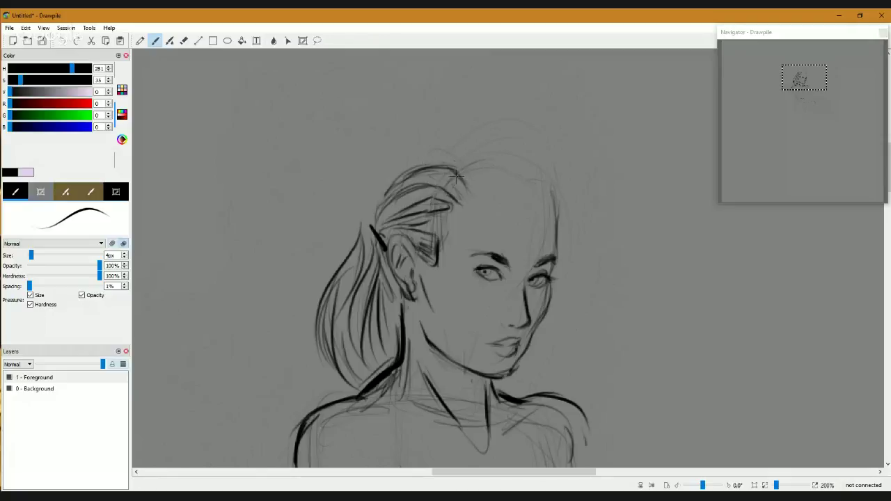
- Draw the front hairline peak and sweep curved strands back over the crown to form the raised hair volume
{"action": "mouse_move", "coordinate": [465, 171]}
{"action": "left_mouse_down"}
{"action": "mouse_move", "coordinate": [505, 165]}
{"action": "mouse_move", "coordinate": [503, 143]}
{"action": "mouse_move", "coordinate": [491, 140]}
{"action": "mouse_move", "coordinate": [485, 154]}
{"action": "mouse_move", "coordinate": [495, 142]}
{"action": "mouse_move", "coordinate": [506, 149]}
{"action": "mouse_move", "coordinate": [482, 167]}
{"action": "mouse_move", "coordinate": [494, 146]}
{"action": "mouse_move", "coordinate": [484, 168]}
{"action": "mouse_move", "coordinate": [505, 158]}
{"action": "mouse_move", "coordinate": [545, 188]}
{"action": "left_mouse_up"}
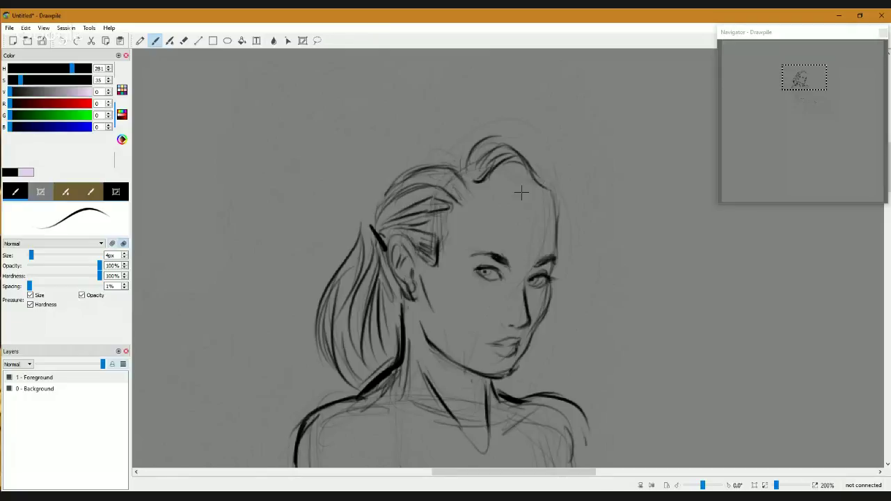
{"action": "mouse_move", "coordinate": [513, 159]}
{"action": "left_mouse_down"}
{"action": "mouse_move", "coordinate": [519, 179]}
{"action": "mouse_move", "coordinate": [526, 174]}
{"action": "mouse_move", "coordinate": [499, 140]}
{"action": "mouse_move", "coordinate": [495, 148]}
{"action": "mouse_move", "coordinate": [521, 183]}
{"action": "mouse_move", "coordinate": [500, 157]}
{"action": "mouse_move", "coordinate": [513, 180]}
{"action": "left_mouse_up"}
{"action": "left_click_drag", "start_coordinate": [493, 142], "coordinate": [516, 159]}
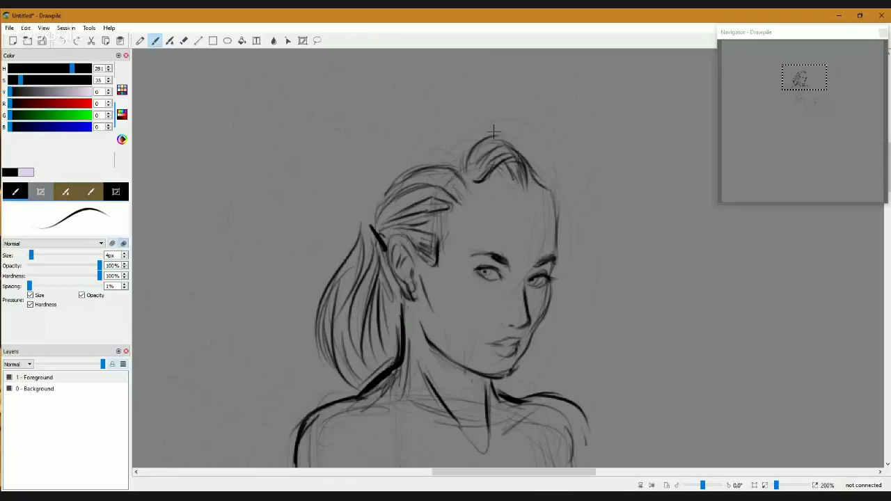
{"action": "mouse_move", "coordinate": [458, 159]}
{"action": "left_mouse_down"}
{"action": "mouse_move", "coordinate": [476, 131]}
{"action": "mouse_move", "coordinate": [494, 140]}
{"action": "mouse_move", "coordinate": [442, 135]}
{"action": "mouse_move", "coordinate": [446, 122]}
{"action": "left_mouse_up"}
{"action": "mouse_move", "coordinate": [424, 161]}
{"action": "left_mouse_down"}
{"action": "mouse_move", "coordinate": [463, 117]}
{"action": "mouse_move", "coordinate": [428, 161]}
{"action": "mouse_move", "coordinate": [412, 140]}
{"action": "mouse_move", "coordinate": [397, 149]}
{"action": "mouse_move", "coordinate": [409, 130]}
{"action": "mouse_move", "coordinate": [449, 130]}
{"action": "left_mouse_up"}
{"action": "mouse_move", "coordinate": [417, 134]}
{"action": "left_mouse_down"}
{"action": "mouse_move", "coordinate": [475, 131]}
{"action": "mouse_move", "coordinate": [468, 134]}
{"action": "left_mouse_up"}
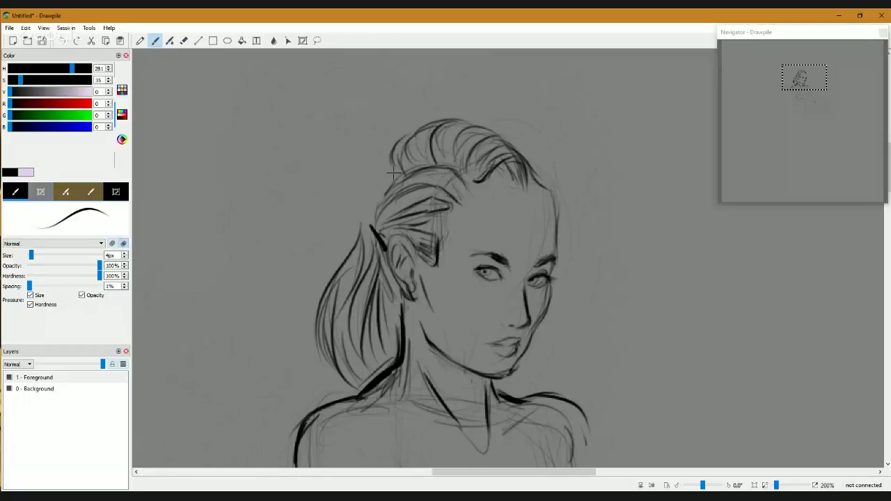
{"action": "mouse_move", "coordinate": [394, 172]}
{"action": "left_mouse_down"}
{"action": "mouse_move", "coordinate": [402, 181]}
{"action": "mouse_move", "coordinate": [388, 161]}
{"action": "mouse_move", "coordinate": [383, 178]}
{"action": "left_mouse_up"}
- Draw thick dark hair strands on the far side of the forehead and darken the front hairline
{"action": "left_click_drag", "start_coordinate": [516, 162], "coordinate": [491, 174]}
{"action": "mouse_move", "coordinate": [469, 140]}
{"action": "left_mouse_down"}
{"action": "mouse_move", "coordinate": [514, 162]}
{"action": "mouse_move", "coordinate": [510, 199]}
{"action": "left_mouse_up"}
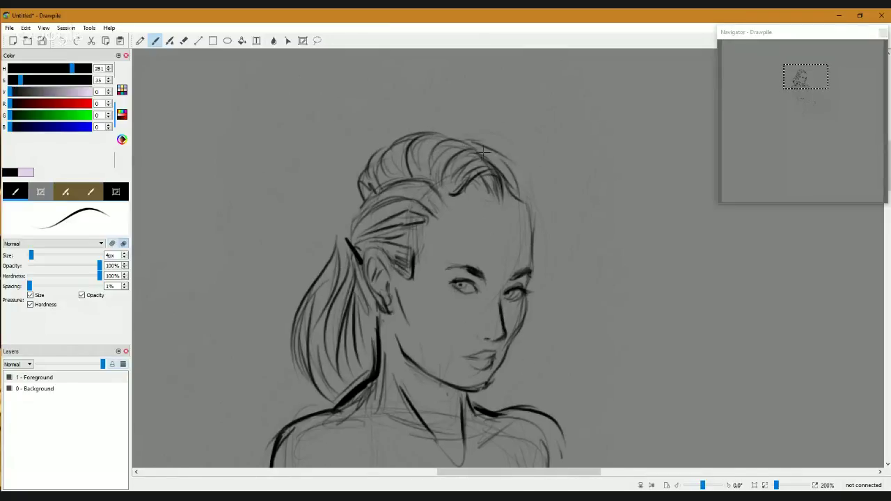
{"action": "key", "text": "ctrl+z"}
{"action": "mouse_move", "coordinate": [487, 153]}
{"action": "left_mouse_down"}
{"action": "mouse_move", "coordinate": [508, 198]}
{"action": "mouse_move", "coordinate": [519, 167]}
{"action": "mouse_move", "coordinate": [516, 195]}
{"action": "left_mouse_up"}
{"action": "mouse_move", "coordinate": [477, 143]}
{"action": "left_mouse_down"}
{"action": "mouse_move", "coordinate": [516, 168]}
{"action": "mouse_move", "coordinate": [529, 203]}
{"action": "left_mouse_up"}
{"action": "mouse_move", "coordinate": [510, 160]}
{"action": "left_mouse_down"}
{"action": "mouse_move", "coordinate": [523, 202]}
{"action": "mouse_move", "coordinate": [514, 211]}
{"action": "left_mouse_up"}
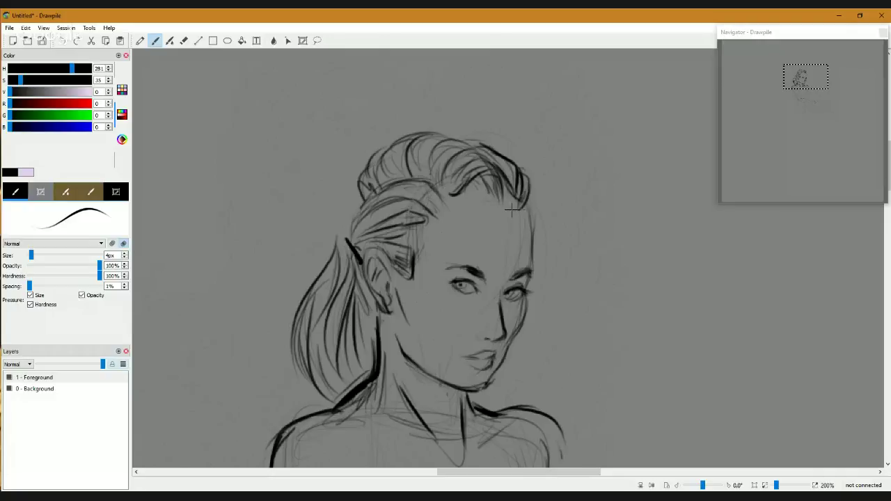
{"action": "left_click_drag", "start_coordinate": [511, 175], "coordinate": [501, 212]}
{"action": "mouse_move", "coordinate": [498, 179]}
{"action": "left_mouse_down"}
{"action": "mouse_move", "coordinate": [497, 206]}
{"action": "mouse_move", "coordinate": [471, 196]}
{"action": "mouse_move", "coordinate": [489, 196]}
{"action": "left_mouse_up"}
- Draw a loose wavy lock falling from the far hairline beside the face and curling outward near the chin
{"action": "scroll", "coordinate": [533, 143], "scroll_direction": "down", "scroll_amount": 3}
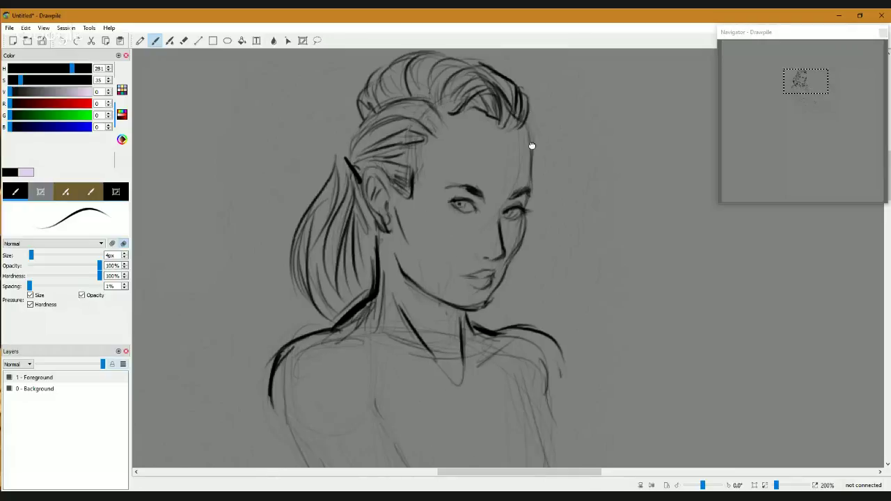
{"action": "scroll", "coordinate": [414, 144], "scroll_direction": "right", "scroll_amount": 3}
{"action": "key", "text": "ctrl+z"}
{"action": "mouse_move", "coordinate": [416, 112]}
{"action": "left_mouse_down"}
{"action": "mouse_move", "coordinate": [439, 152]}
{"action": "mouse_move", "coordinate": [378, 122]}
{"action": "mouse_move", "coordinate": [382, 140]}
{"action": "left_mouse_up"}
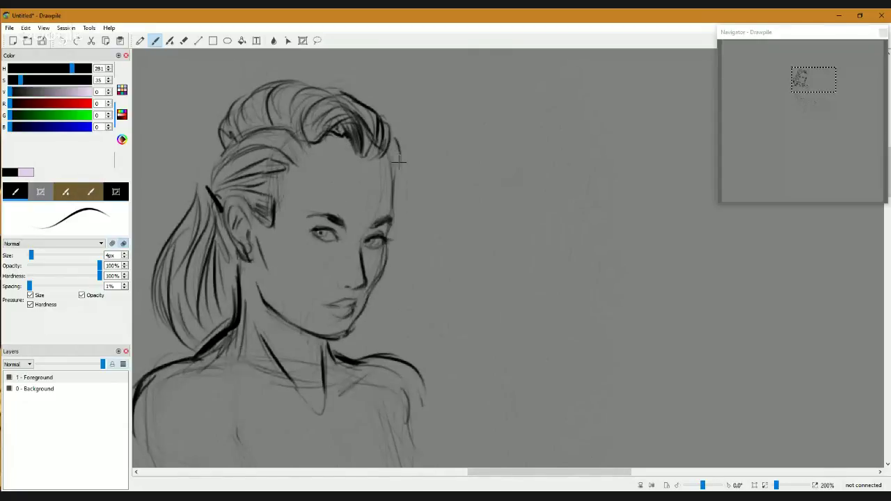
{"action": "left_click_drag", "start_coordinate": [385, 149], "coordinate": [405, 197]}
{"action": "mouse_move", "coordinate": [412, 249]}
{"action": "left_mouse_down"}
{"action": "mouse_move", "coordinate": [378, 309]}
{"action": "mouse_move", "coordinate": [452, 283]}
{"action": "mouse_move", "coordinate": [460, 252]}
{"action": "left_mouse_up"}
{"action": "left_click_drag", "start_coordinate": [396, 163], "coordinate": [405, 264]}
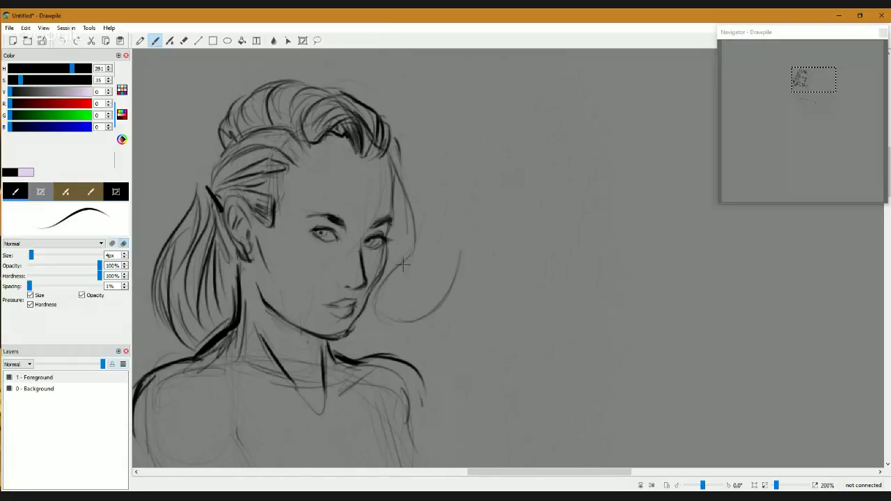
{"action": "left_click_drag", "start_coordinate": [402, 187], "coordinate": [404, 263]}
{"action": "mouse_move", "coordinate": [401, 170]}
{"action": "left_mouse_down"}
{"action": "mouse_move", "coordinate": [427, 199]}
{"action": "mouse_move", "coordinate": [445, 275]}
{"action": "left_mouse_up"}
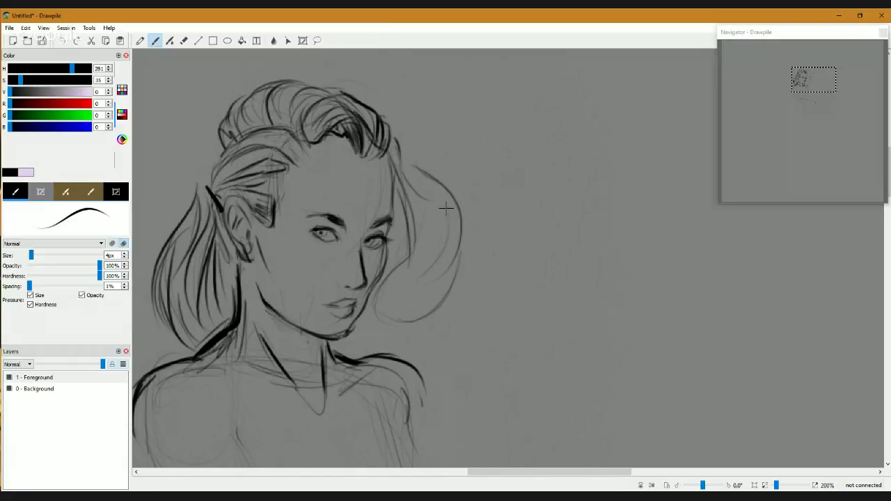
{"action": "mouse_move", "coordinate": [420, 179]}
{"action": "left_mouse_down"}
{"action": "mouse_move", "coordinate": [448, 245]}
{"action": "mouse_move", "coordinate": [405, 306]}
{"action": "mouse_move", "coordinate": [464, 266]}
{"action": "left_mouse_up"}
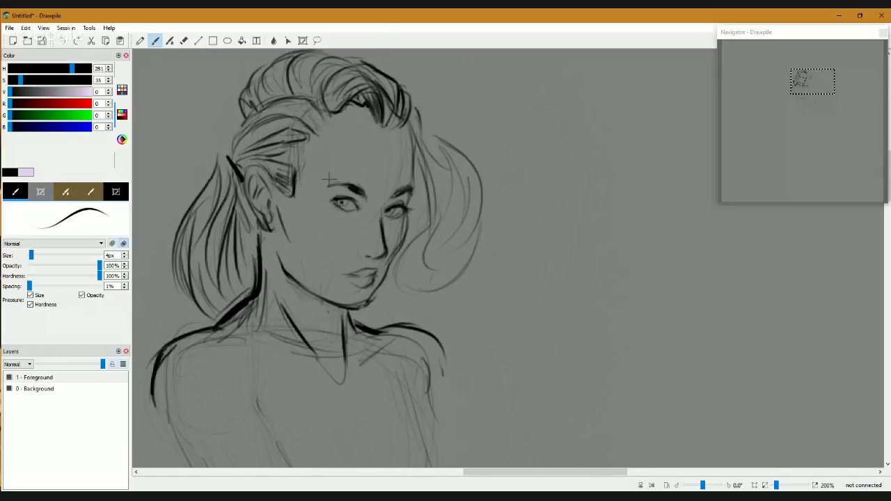
- Sketch light vertical lines down the forehead and cheek, and erase them again
{"action": "left_click_drag", "start_coordinate": [342, 132], "coordinate": [341, 182]}
{"action": "left_click_drag", "start_coordinate": [341, 214], "coordinate": [339, 243]}
{"action": "left_click_drag", "start_coordinate": [412, 210], "coordinate": [370, 142]}
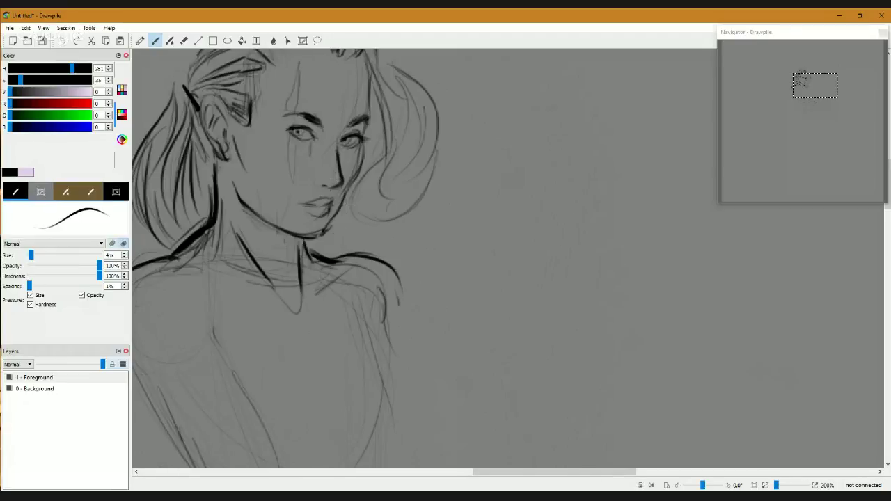
{"action": "scroll", "coordinate": [345, 184], "scroll_direction": "up", "scroll_amount": 3}
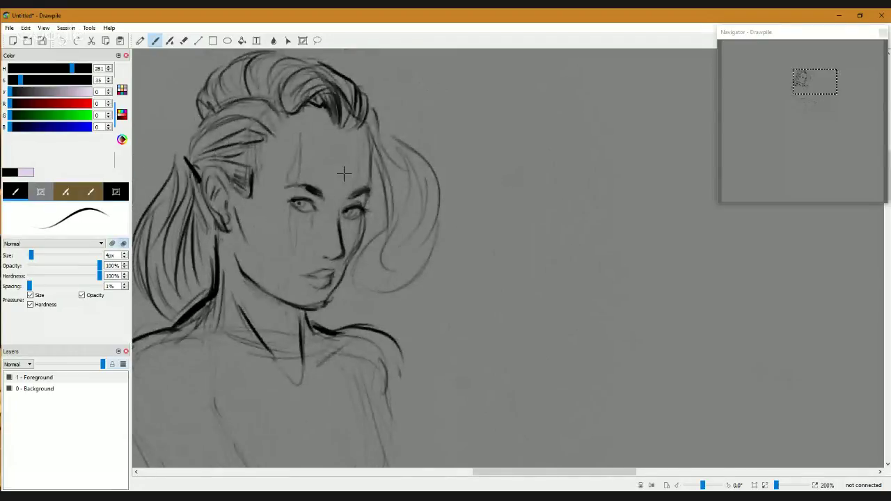
{"action": "key", "text": "e"}
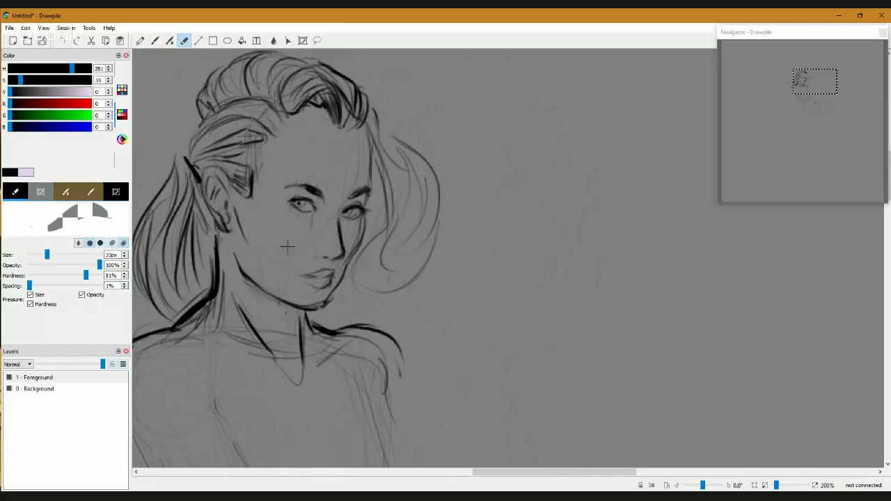
{"action": "key", "text": "b"}
- Erase the forearm and hand crossing in front of the waist
{"action": "left_click_drag", "start_coordinate": [368, 280], "coordinate": [388, 265]}
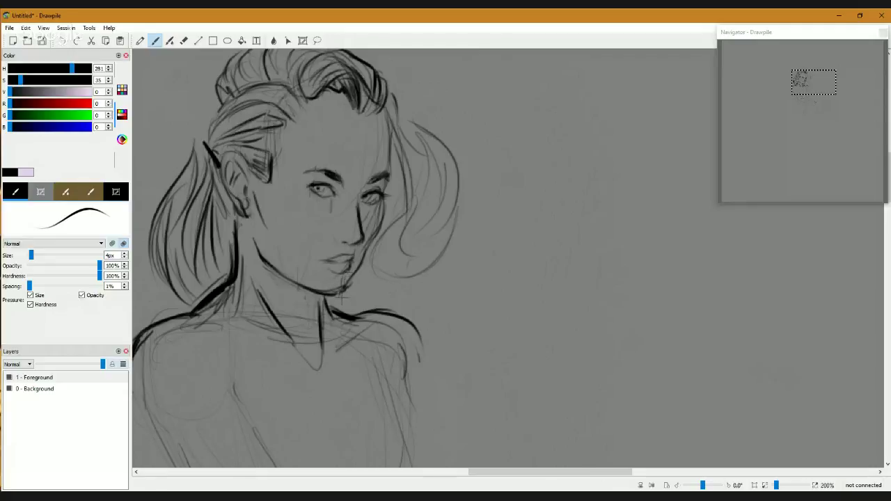
{"action": "mouse_move", "coordinate": [354, 274]}
{"action": "left_mouse_down"}
{"action": "mouse_move", "coordinate": [350, 287]}
{"action": "mouse_move", "coordinate": [387, 206]}
{"action": "left_mouse_up"}
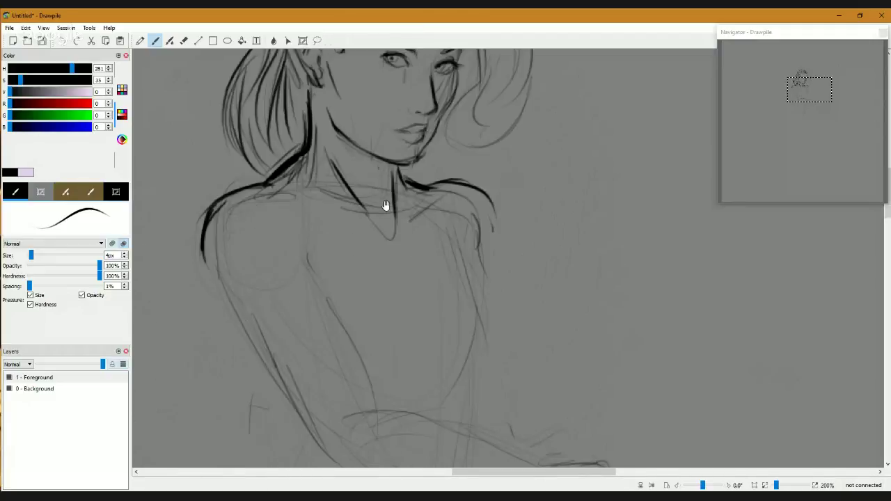
{"action": "scroll", "coordinate": [505, 294], "scroll_direction": "down", "scroll_amount": 5}
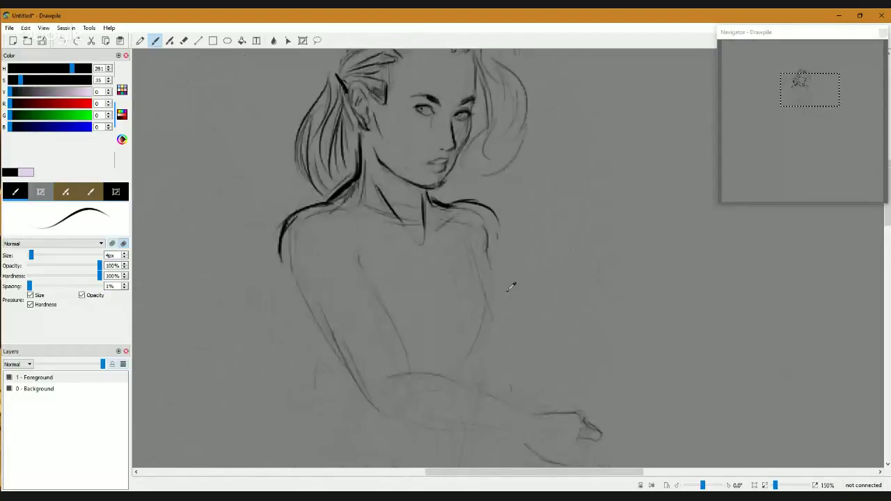
{"action": "left_click_drag", "start_coordinate": [540, 289], "coordinate": [531, 246]}
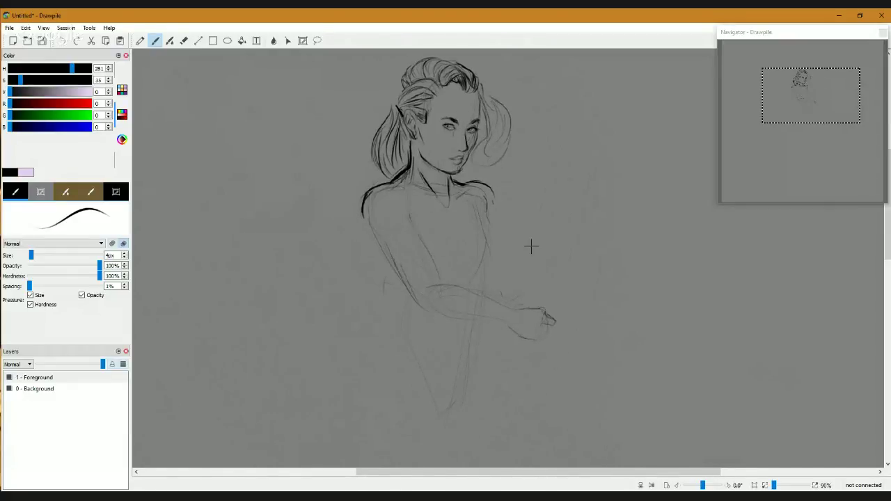
{"action": "key", "text": "e"}
{"action": "mouse_move", "coordinate": [521, 318]}
{"action": "left_mouse_down"}
{"action": "mouse_move", "coordinate": [492, 348]}
{"action": "mouse_move", "coordinate": [488, 339]}
{"action": "mouse_move", "coordinate": [550, 326]}
{"action": "mouse_move", "coordinate": [547, 304]}
{"action": "left_mouse_up"}
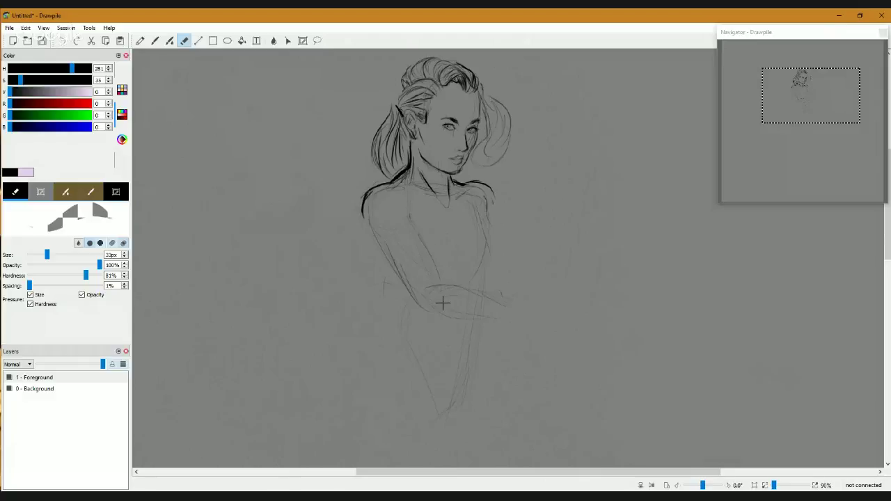
{"action": "mouse_move", "coordinate": [443, 302]}
{"action": "left_mouse_down"}
{"action": "mouse_move", "coordinate": [513, 309]}
{"action": "mouse_move", "coordinate": [523, 332]}
{"action": "left_mouse_up"}
{"action": "key", "text": "b"}
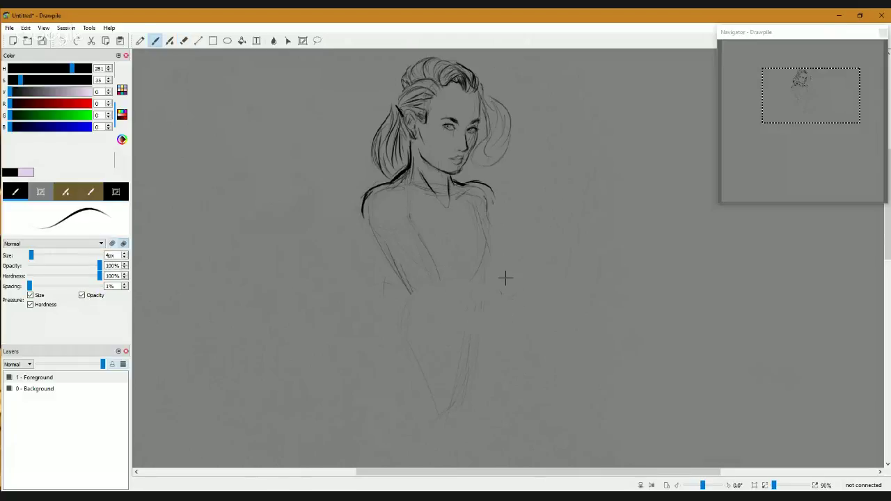
- Sketch the waist, wide hips and tapering thighs below the torso with light curved lines
{"action": "scroll", "coordinate": [554, 237], "scroll_direction": "down", "scroll_amount": 2}
{"action": "scroll", "coordinate": [529, 251], "scroll_direction": "down", "scroll_amount": 1}
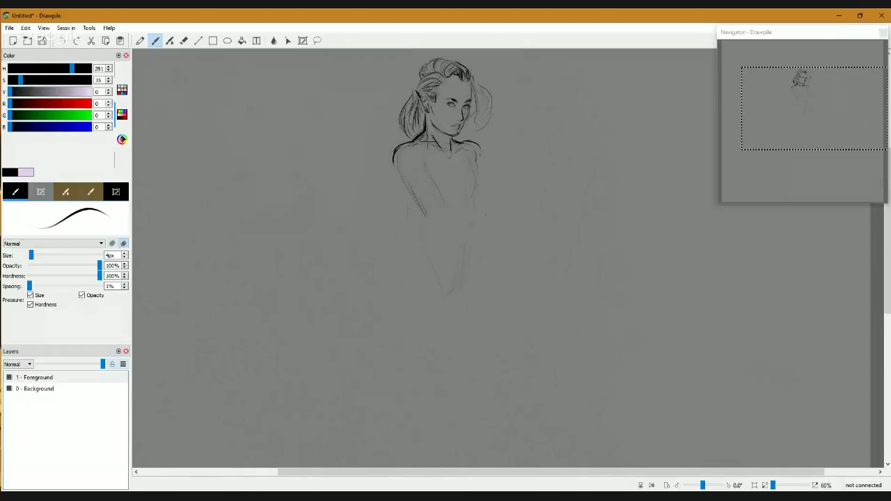
{"action": "left_click_drag", "start_coordinate": [436, 208], "coordinate": [463, 408]}
{"action": "left_click_drag", "start_coordinate": [436, 286], "coordinate": [396, 362]}
{"action": "left_click_drag", "start_coordinate": [420, 225], "coordinate": [396, 333]}
{"action": "left_click_drag", "start_coordinate": [474, 240], "coordinate": [476, 350]}
{"action": "left_click_drag", "start_coordinate": [480, 279], "coordinate": [474, 365]}
{"action": "mouse_move", "coordinate": [416, 242]}
{"action": "left_mouse_down"}
{"action": "mouse_move", "coordinate": [405, 260]}
{"action": "mouse_move", "coordinate": [417, 332]}
{"action": "mouse_move", "coordinate": [424, 242]}
{"action": "mouse_move", "coordinate": [396, 300]}
{"action": "left_mouse_up"}
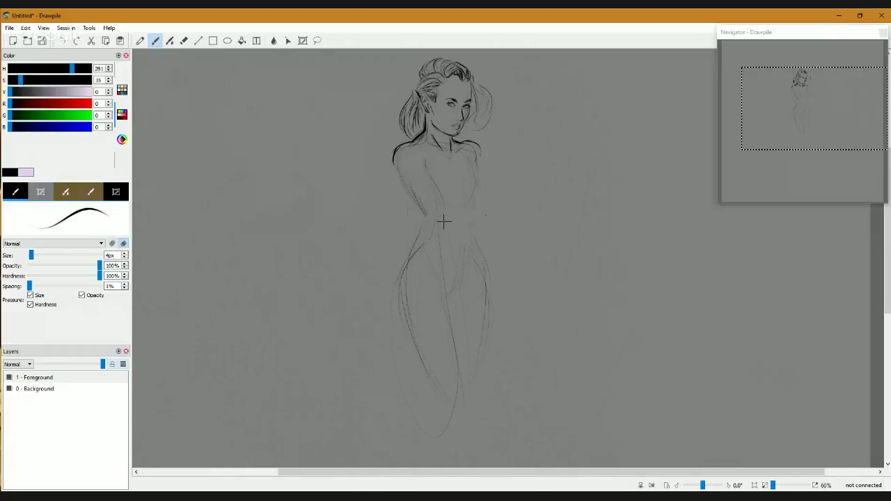
- Try to draw the near forearm extending from the elbow across the waist
{"action": "left_click_drag", "start_coordinate": [474, 160], "coordinate": [484, 209]}
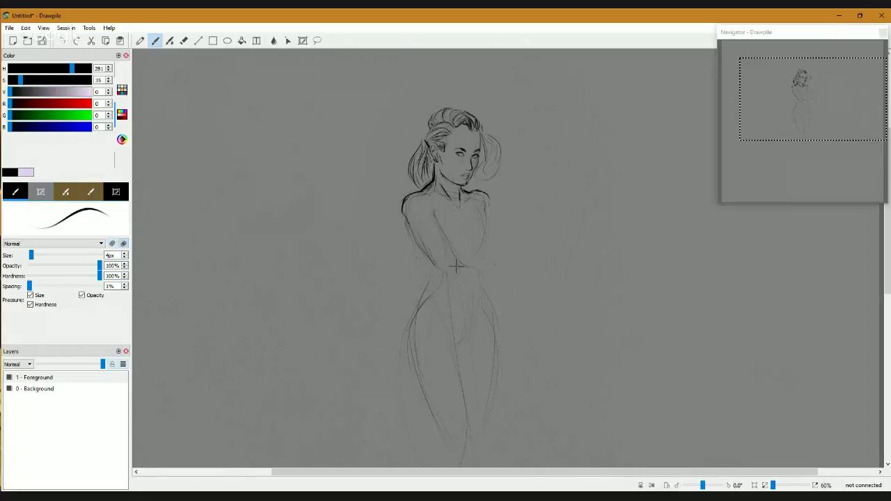
{"action": "mouse_move", "coordinate": [443, 271]}
{"action": "left_mouse_down"}
{"action": "mouse_move", "coordinate": [475, 302]}
{"action": "mouse_move", "coordinate": [451, 286]}
{"action": "mouse_move", "coordinate": [491, 306]}
{"action": "mouse_move", "coordinate": [481, 272]}
{"action": "mouse_move", "coordinate": [489, 306]}
{"action": "mouse_move", "coordinate": [511, 299]}
{"action": "left_mouse_up"}
{"action": "key", "text": "ctrl+z"}
{"action": "key", "text": "ctrl+z"}
{"action": "key", "text": "ctrl+z"}
- Erase the near arm's lower lines, redraw the arm, and try a forearm with a hand at the far hip
{"action": "key", "text": "e"}
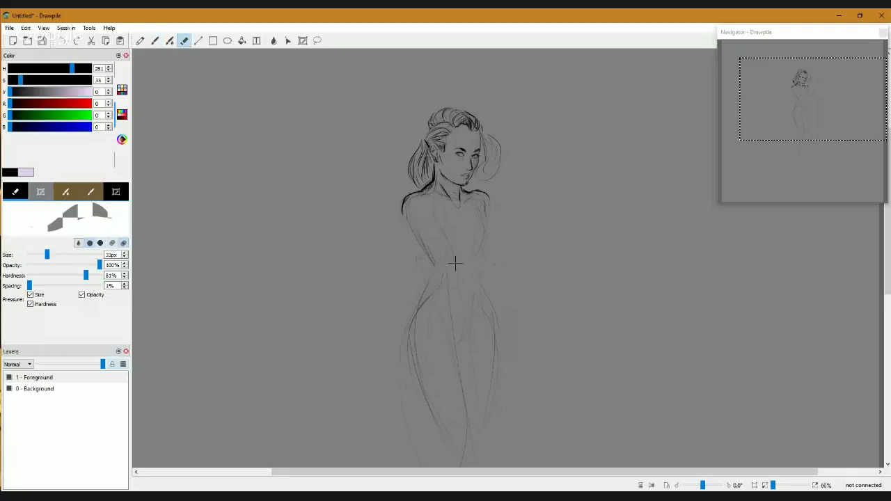
{"action": "key", "text": "b"}
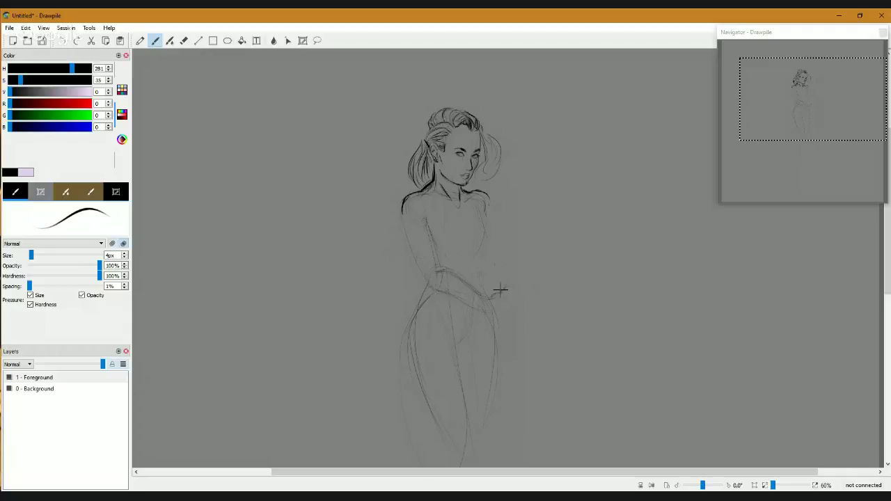
{"action": "mouse_move", "coordinate": [501, 292]}
{"action": "left_mouse_down"}
{"action": "mouse_move", "coordinate": [508, 289]}
{"action": "mouse_move", "coordinate": [496, 300]}
{"action": "mouse_move", "coordinate": [506, 299]}
{"action": "mouse_move", "coordinate": [487, 307]}
{"action": "mouse_move", "coordinate": [465, 306]}
{"action": "mouse_move", "coordinate": [501, 325]}
{"action": "mouse_move", "coordinate": [511, 308]}
{"action": "mouse_move", "coordinate": [494, 322]}
{"action": "mouse_move", "coordinate": [511, 324]}
{"action": "mouse_move", "coordinate": [513, 313]}
{"action": "mouse_move", "coordinate": [515, 325]}
{"action": "left_mouse_up"}
{"action": "key", "text": "ctrl+z"}
{"action": "key", "text": "ctrl+z"}
{"action": "key", "text": "ctrl+z"}
{"action": "key", "text": "ctrl+z"}
- Try to draw the forearm crossing the hips and ending in a hand with spread fingers
{"action": "left_click_drag", "start_coordinate": [527, 299], "coordinate": [496, 283]}
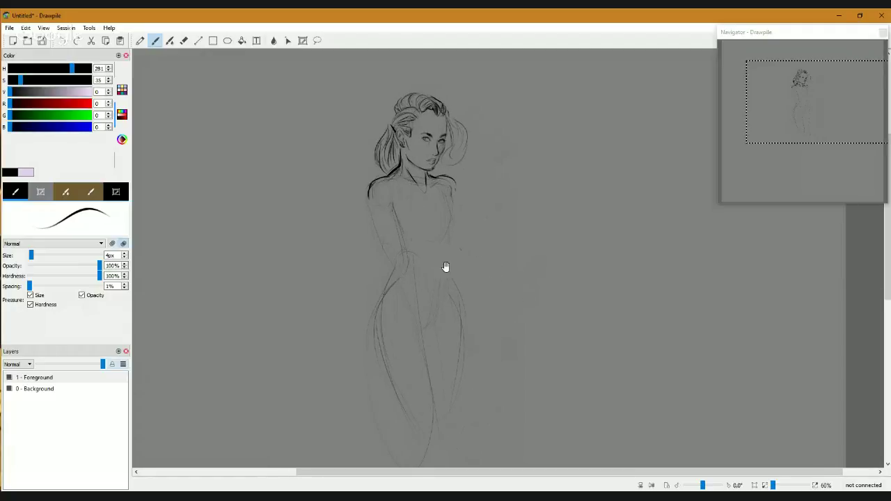
{"action": "left_click_drag", "start_coordinate": [444, 256], "coordinate": [450, 267]}
{"action": "left_click_drag", "start_coordinate": [468, 158], "coordinate": [463, 170]}
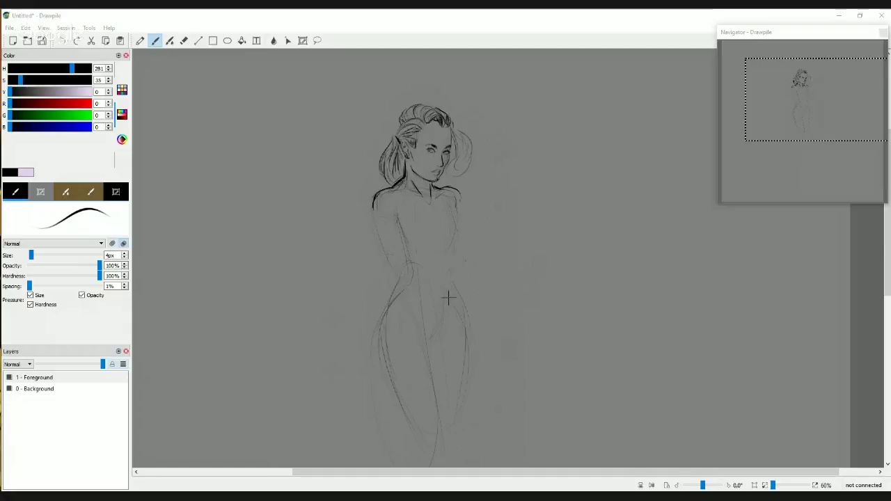
{"action": "left_click", "coordinate": [503, 324]}
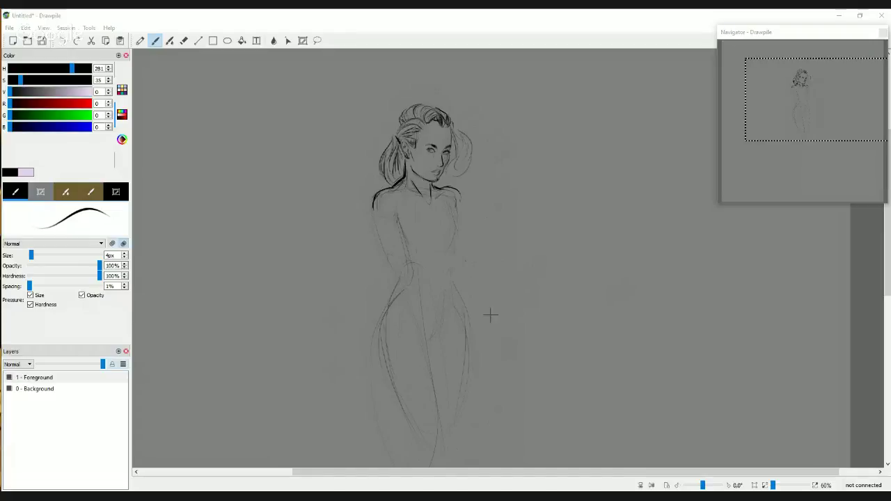
{"action": "left_click_drag", "start_coordinate": [524, 290], "coordinate": [491, 317]}
{"action": "key", "text": "ctrl+z"}
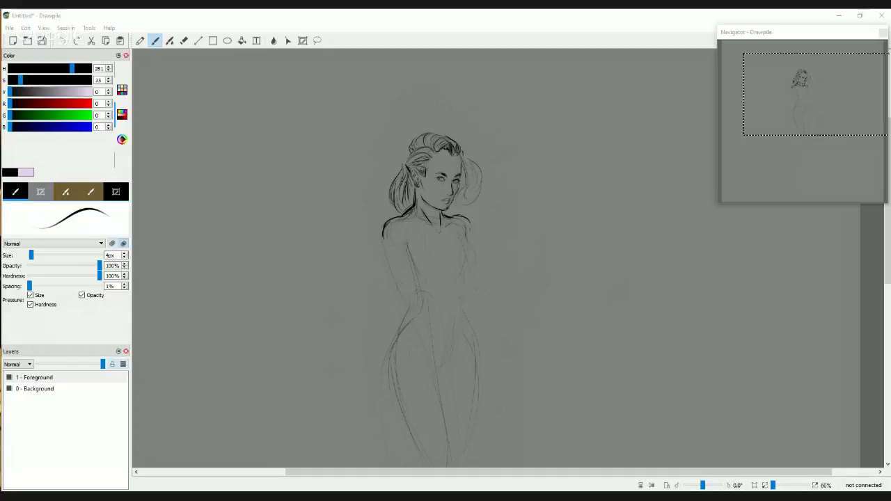
{"action": "left_click", "coordinate": [439, 314]}
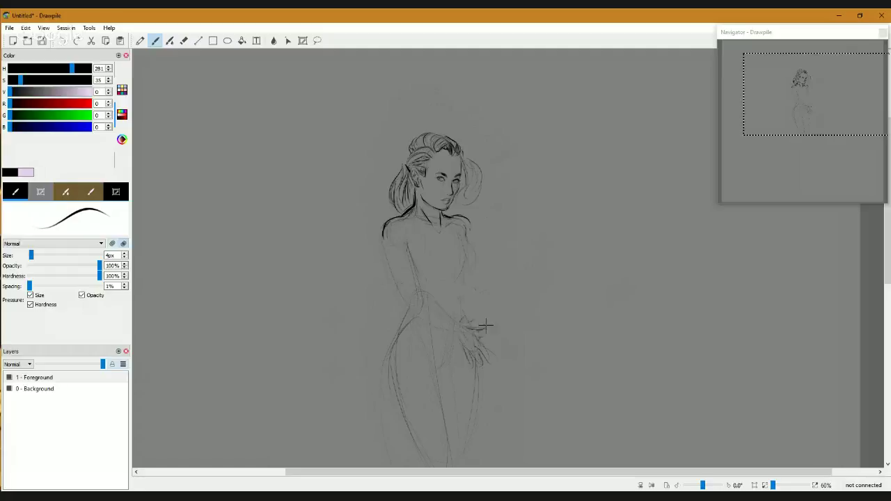
{"action": "left_click_drag", "start_coordinate": [487, 330], "coordinate": [479, 340]}
{"action": "key", "text": "ctrl+z"}
{"action": "key", "text": "ctrl+z"}
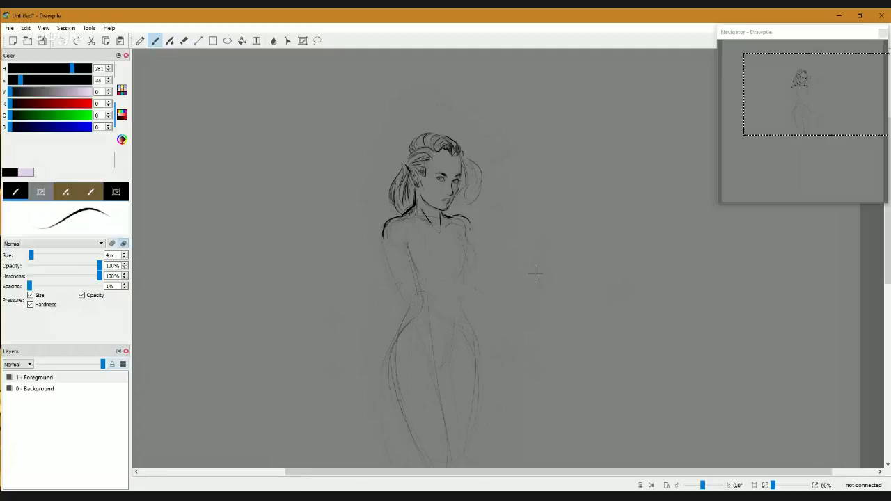
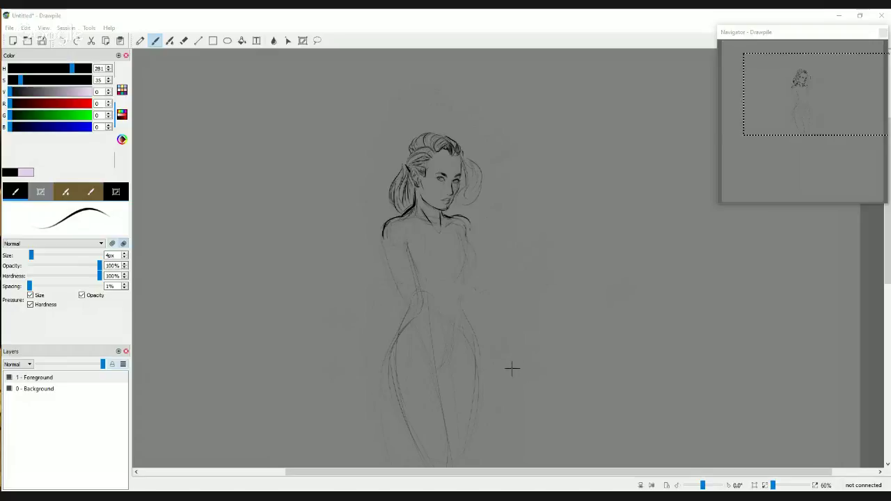
- Enlarge the eraser to 62 px and erase the whole body below the shoulders
{"action": "key", "text": "e"}
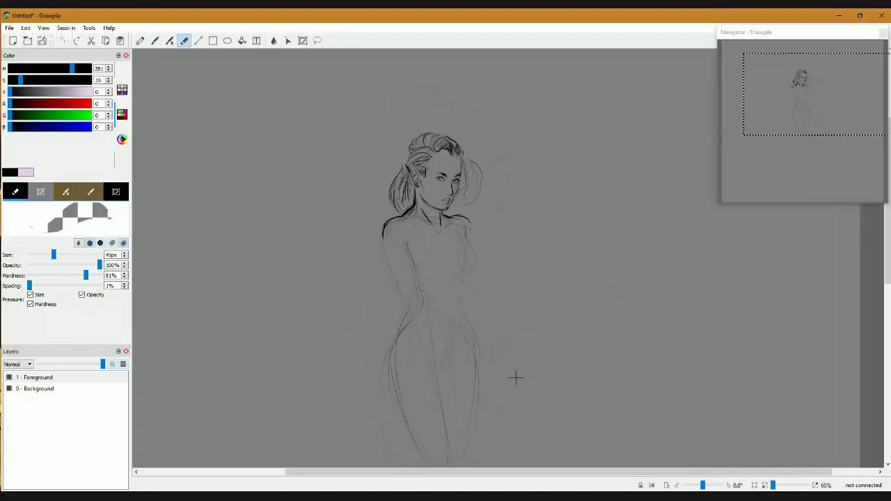
{"action": "key", "text": "]"}
{"action": "key", "text": "]"}
{"action": "key", "text": "]"}
{"action": "key", "text": "]"}
{"action": "key", "text": "]"}
{"action": "key", "text": "]"}
{"action": "key", "text": "]"}
{"action": "key", "text": "]"}
{"action": "key", "text": "]"}
{"action": "key", "text": "]"}
{"action": "key", "text": "]"}
{"action": "key", "text": "]"}
{"action": "key", "text": "]"}
{"action": "key", "text": "]"}
{"action": "key", "text": "]"}
{"action": "key", "text": "]"}
{"action": "key", "text": "]"}
{"action": "mouse_move", "coordinate": [507, 378]}
{"action": "left_mouse_down"}
{"action": "mouse_move", "coordinate": [409, 420]}
{"action": "mouse_move", "coordinate": [458, 375]}
{"action": "mouse_move", "coordinate": [468, 395]}
{"action": "mouse_move", "coordinate": [396, 464]}
{"action": "mouse_move", "coordinate": [438, 479]}
{"action": "mouse_move", "coordinate": [499, 402]}
{"action": "mouse_move", "coordinate": [509, 361]}
{"action": "mouse_move", "coordinate": [363, 411]}
{"action": "mouse_move", "coordinate": [404, 383]}
{"action": "mouse_move", "coordinate": [345, 386]}
{"action": "mouse_move", "coordinate": [330, 334]}
{"action": "mouse_move", "coordinate": [406, 251]}
{"action": "mouse_move", "coordinate": [357, 235]}
{"action": "mouse_move", "coordinate": [441, 238]}
{"action": "mouse_move", "coordinate": [388, 310]}
{"action": "mouse_move", "coordinate": [393, 332]}
{"action": "mouse_move", "coordinate": [418, 283]}
{"action": "mouse_move", "coordinate": [449, 263]}
{"action": "mouse_move", "coordinate": [471, 324]}
{"action": "left_mouse_up"}
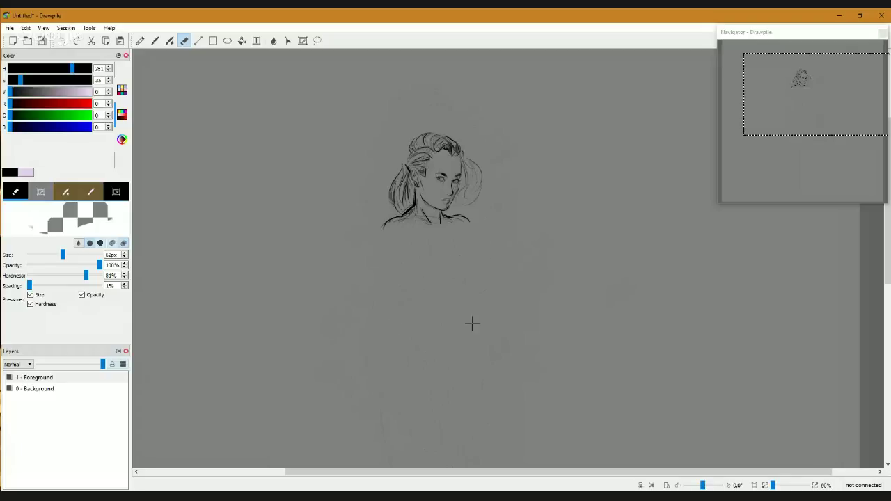
- Lightly sketch the ribcage oval, the torso centre line, the near shoulder ball and the upper arm
{"action": "key", "text": "b"}
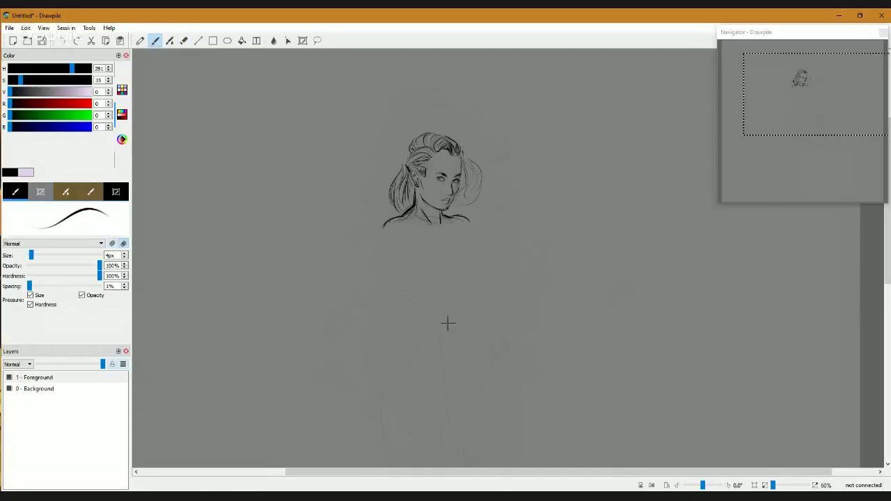
{"action": "mouse_move", "coordinate": [454, 235]}
{"action": "left_mouse_down"}
{"action": "mouse_move", "coordinate": [416, 250]}
{"action": "mouse_move", "coordinate": [446, 313]}
{"action": "mouse_move", "coordinate": [474, 292]}
{"action": "mouse_move", "coordinate": [453, 224]}
{"action": "left_mouse_up"}
{"action": "mouse_move", "coordinate": [455, 273]}
{"action": "left_mouse_down"}
{"action": "mouse_move", "coordinate": [453, 312]}
{"action": "mouse_move", "coordinate": [458, 290]}
{"action": "mouse_move", "coordinate": [434, 286]}
{"action": "mouse_move", "coordinate": [411, 229]}
{"action": "mouse_move", "coordinate": [454, 355]}
{"action": "mouse_move", "coordinate": [440, 391]}
{"action": "left_mouse_up"}
{"action": "mouse_move", "coordinate": [379, 260]}
{"action": "left_mouse_down"}
{"action": "mouse_move", "coordinate": [409, 238]}
{"action": "mouse_move", "coordinate": [383, 249]}
{"action": "mouse_move", "coordinate": [395, 233]}
{"action": "mouse_move", "coordinate": [380, 246]}
{"action": "mouse_move", "coordinate": [406, 240]}
{"action": "mouse_move", "coordinate": [382, 222]}
{"action": "mouse_move", "coordinate": [394, 276]}
{"action": "mouse_move", "coordinate": [389, 271]}
{"action": "mouse_move", "coordinate": [360, 321]}
{"action": "left_mouse_up"}
{"action": "mouse_move", "coordinate": [371, 235]}
{"action": "left_mouse_down"}
{"action": "mouse_move", "coordinate": [357, 264]}
{"action": "mouse_move", "coordinate": [355, 319]}
{"action": "left_mouse_up"}
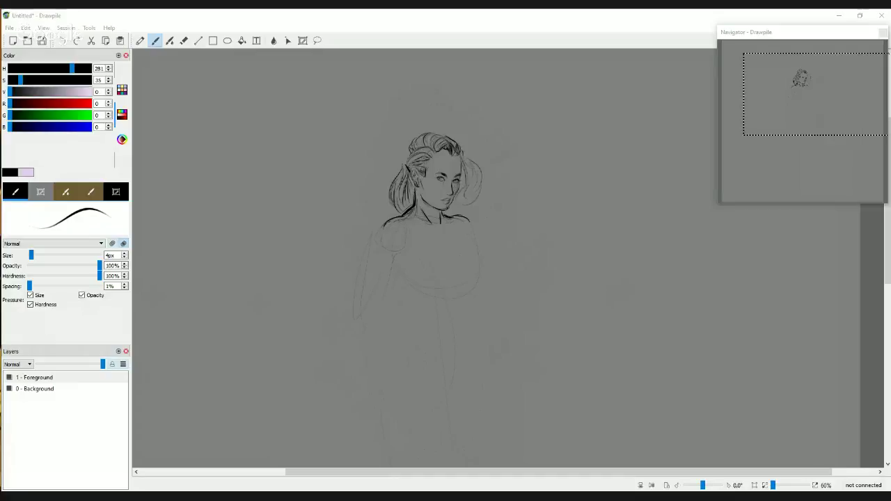
{"action": "left_click", "coordinate": [464, 222]}
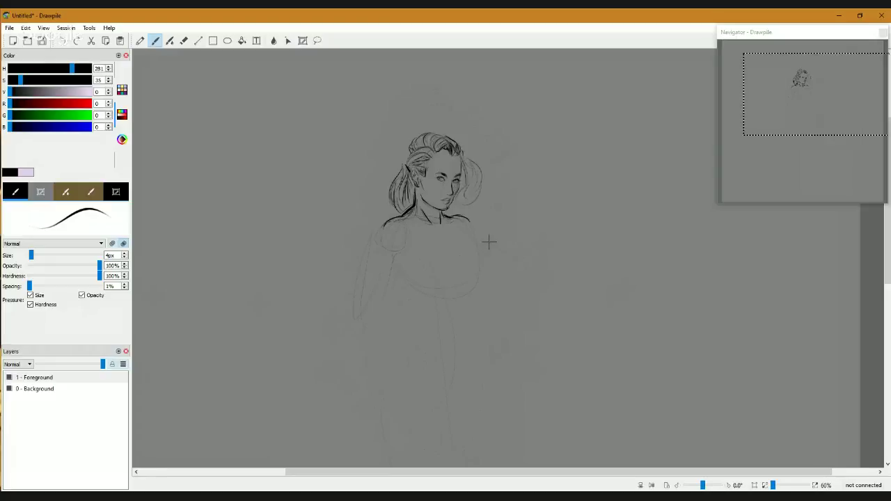
- Sketch the far upper arm angling outward and round out the near upper arm and elbow
{"action": "left_click_drag", "start_coordinate": [477, 238], "coordinate": [518, 298]}
{"action": "mouse_move", "coordinate": [382, 238]}
{"action": "left_mouse_down"}
{"action": "mouse_move", "coordinate": [411, 266]}
{"action": "mouse_move", "coordinate": [380, 245]}
{"action": "mouse_move", "coordinate": [368, 280]}
{"action": "mouse_move", "coordinate": [388, 241]}
{"action": "mouse_move", "coordinate": [371, 302]}
{"action": "mouse_move", "coordinate": [393, 249]}
{"action": "mouse_move", "coordinate": [372, 295]}
{"action": "left_mouse_up"}
{"action": "left_click_drag", "start_coordinate": [400, 252], "coordinate": [395, 272]}
{"action": "mouse_move", "coordinate": [369, 305]}
{"action": "left_mouse_down"}
{"action": "mouse_move", "coordinate": [372, 328]}
{"action": "mouse_move", "coordinate": [390, 312]}
{"action": "left_mouse_up"}
- Draw the waist contours and the rib arch over the abdomen, and sketch the pelvis below
{"action": "left_click_drag", "start_coordinate": [420, 298], "coordinate": [426, 339]}
{"action": "left_click_drag", "start_coordinate": [407, 290], "coordinate": [417, 360]}
{"action": "left_click_drag", "start_coordinate": [427, 310], "coordinate": [424, 357]}
{"action": "left_click_drag", "start_coordinate": [437, 299], "coordinate": [476, 286]}
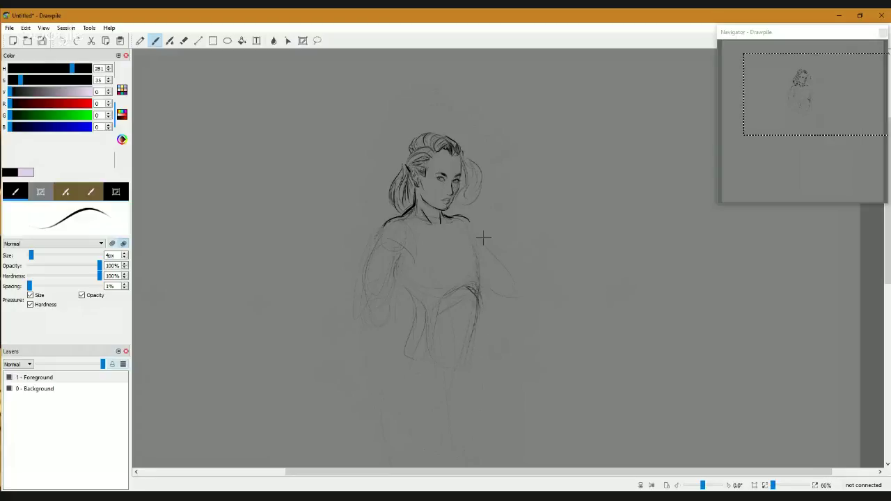
{"action": "left_click_drag", "start_coordinate": [428, 351], "coordinate": [418, 295]}
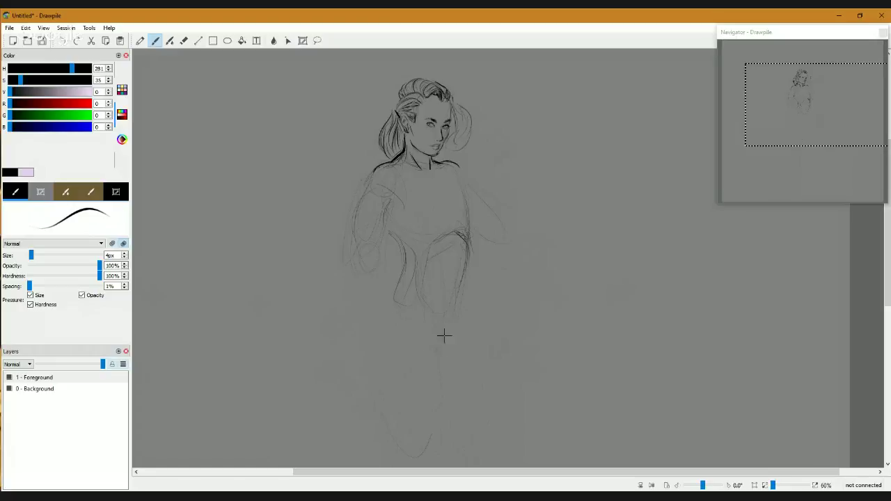
{"action": "mouse_move", "coordinate": [444, 337]}
{"action": "left_mouse_down"}
{"action": "mouse_move", "coordinate": [422, 351]}
{"action": "mouse_move", "coordinate": [430, 359]}
{"action": "mouse_move", "coordinate": [450, 312]}
{"action": "mouse_move", "coordinate": [428, 358]}
{"action": "left_mouse_up"}
- Draw the curved chest contour on the far side of the torso, from the shoulder to the ribs
{"action": "mouse_move", "coordinate": [447, 218]}
{"action": "left_mouse_down"}
{"action": "mouse_move", "coordinate": [459, 344]}
{"action": "mouse_move", "coordinate": [438, 316]}
{"action": "mouse_move", "coordinate": [405, 340]}
{"action": "left_mouse_up"}
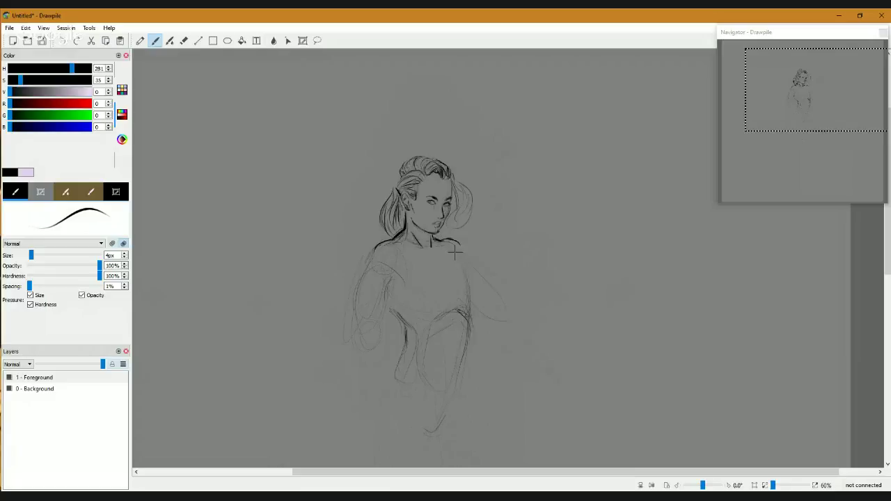
{"action": "mouse_move", "coordinate": [459, 255]}
{"action": "left_mouse_down"}
{"action": "mouse_move", "coordinate": [477, 280]}
{"action": "mouse_move", "coordinate": [479, 301]}
{"action": "left_mouse_up"}
{"action": "left_click_drag", "start_coordinate": [478, 281], "coordinate": [466, 302]}
{"action": "left_click_drag", "start_coordinate": [469, 260], "coordinate": [471, 303]}
- Try to sketch the thighs from the hips down to the knees
{"action": "scroll", "coordinate": [486, 344], "scroll_direction": "down", "scroll_amount": 1}
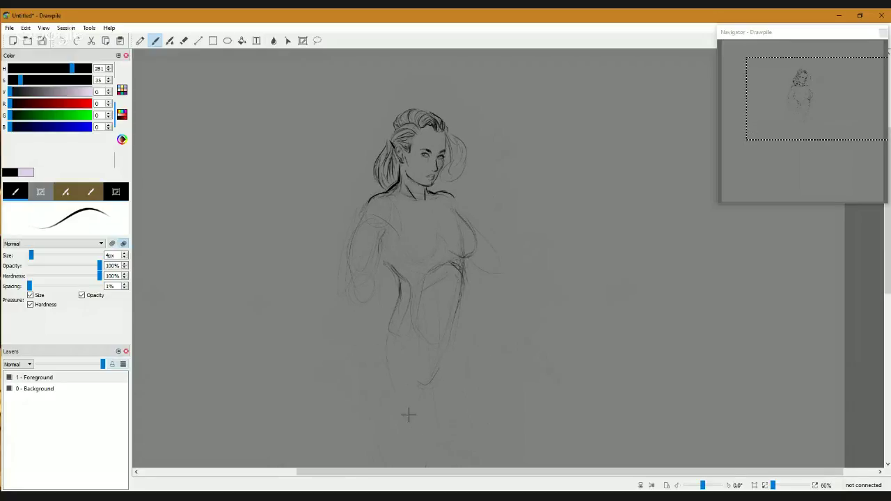
{"action": "scroll", "coordinate": [462, 279], "scroll_direction": "down", "scroll_amount": 2}
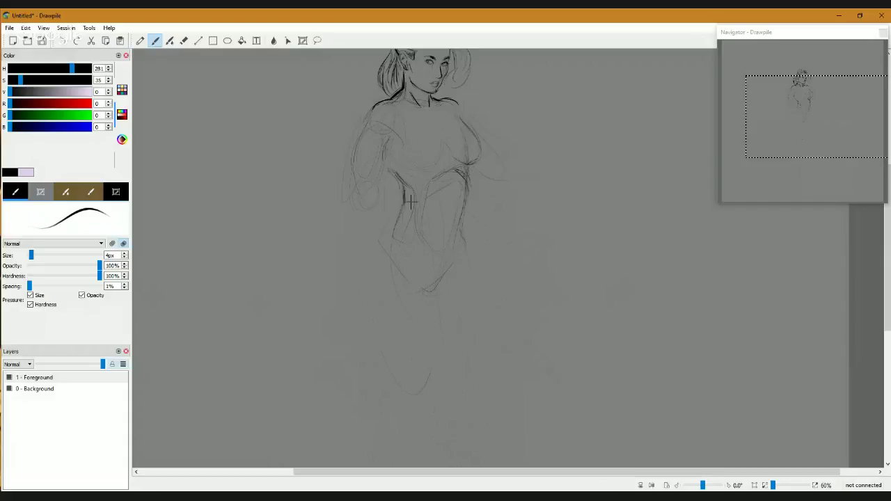
{"action": "mouse_move", "coordinate": [403, 214]}
{"action": "left_mouse_down"}
{"action": "mouse_move", "coordinate": [381, 247]}
{"action": "mouse_move", "coordinate": [406, 398]}
{"action": "left_mouse_up"}
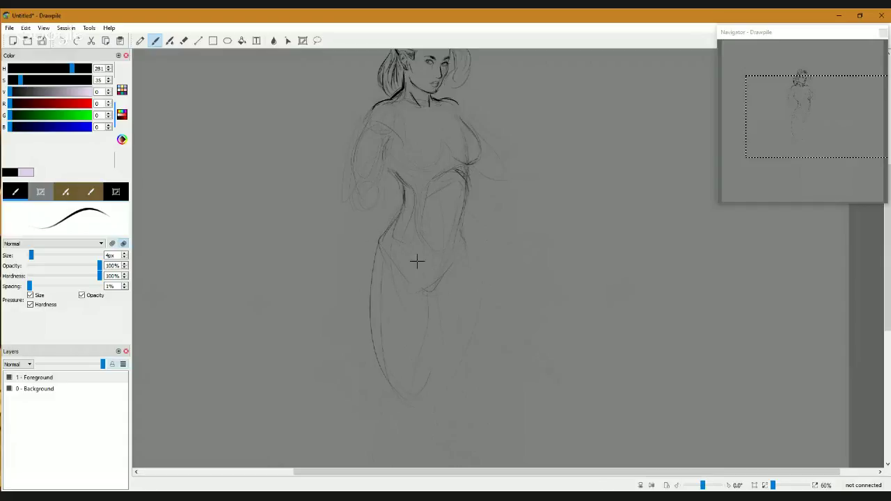
{"action": "left_click_drag", "start_coordinate": [415, 261], "coordinate": [416, 398]}
{"action": "mouse_move", "coordinate": [474, 264]}
{"action": "left_mouse_down"}
{"action": "mouse_move", "coordinate": [466, 319]}
{"action": "mouse_move", "coordinate": [475, 286]}
{"action": "mouse_move", "coordinate": [480, 367]}
{"action": "mouse_move", "coordinate": [464, 323]}
{"action": "left_mouse_up"}
{"action": "key", "text": "ctrl+z"}
{"action": "key", "text": "ctrl+z"}
- Sketch long light gesture lines for both legs from the hips down to the lower legs
{"action": "left_click_drag", "start_coordinate": [470, 315], "coordinate": [468, 230]}
{"action": "scroll", "coordinate": [488, 188], "scroll_direction": "down", "scroll_amount": 2}
{"action": "left_click_drag", "start_coordinate": [519, 200], "coordinate": [520, 229]}
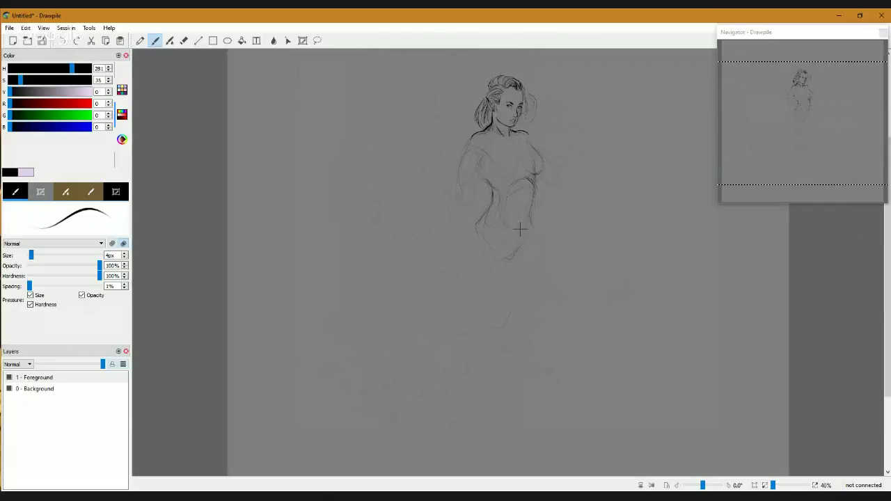
{"action": "left_click_drag", "start_coordinate": [507, 337], "coordinate": [513, 424]}
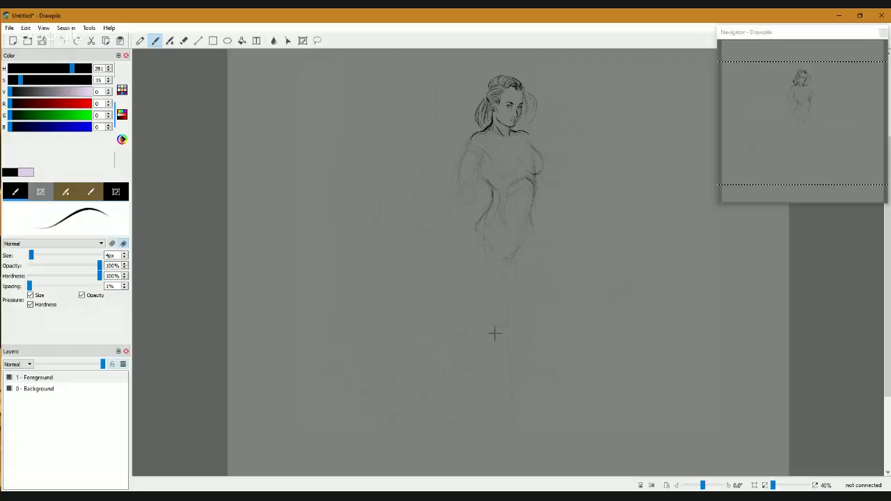
{"action": "left_click_drag", "start_coordinate": [472, 227], "coordinate": [489, 420]}
{"action": "mouse_move", "coordinate": [527, 239]}
{"action": "left_mouse_down"}
{"action": "mouse_move", "coordinate": [548, 330]}
{"action": "mouse_move", "coordinate": [547, 409]}
{"action": "left_mouse_up"}
- Draw the near leg's outer hip, thigh, inner thigh and calf contours
{"action": "left_click_drag", "start_coordinate": [467, 237], "coordinate": [482, 323]}
{"action": "left_click_drag", "start_coordinate": [477, 215], "coordinate": [480, 291]}
{"action": "mouse_move", "coordinate": [474, 231]}
{"action": "left_mouse_down"}
{"action": "mouse_move", "coordinate": [475, 293]}
{"action": "mouse_move", "coordinate": [469, 270]}
{"action": "mouse_move", "coordinate": [493, 327]}
{"action": "left_mouse_up"}
{"action": "mouse_move", "coordinate": [510, 261]}
{"action": "left_mouse_down"}
{"action": "mouse_move", "coordinate": [496, 302]}
{"action": "mouse_move", "coordinate": [502, 363]}
{"action": "mouse_move", "coordinate": [499, 332]}
{"action": "mouse_move", "coordinate": [489, 408]}
{"action": "mouse_move", "coordinate": [506, 338]}
{"action": "mouse_move", "coordinate": [477, 319]}
{"action": "mouse_move", "coordinate": [485, 390]}
{"action": "left_mouse_up"}
{"action": "mouse_move", "coordinate": [481, 322]}
{"action": "left_mouse_down"}
{"action": "mouse_move", "coordinate": [477, 376]}
{"action": "mouse_move", "coordinate": [497, 428]}
{"action": "left_mouse_up"}
{"action": "scroll", "coordinate": [536, 269], "scroll_direction": "up", "scroll_amount": 2}
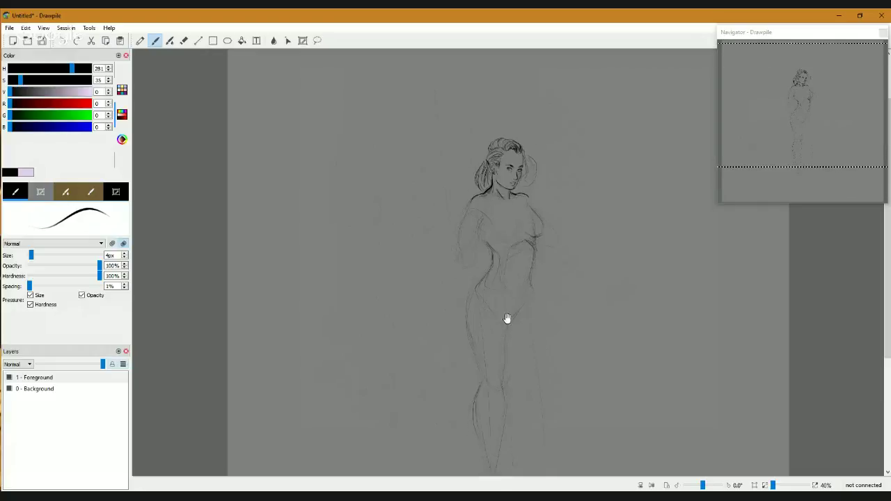
- Sketch the far leg's outer and inner thigh contours from the hip to the rounded knee
{"action": "mouse_move", "coordinate": [531, 284]}
{"action": "left_mouse_down"}
{"action": "mouse_move", "coordinate": [547, 350]}
{"action": "mouse_move", "coordinate": [541, 413]}
{"action": "left_mouse_up"}
{"action": "left_click_drag", "start_coordinate": [551, 314], "coordinate": [559, 282]}
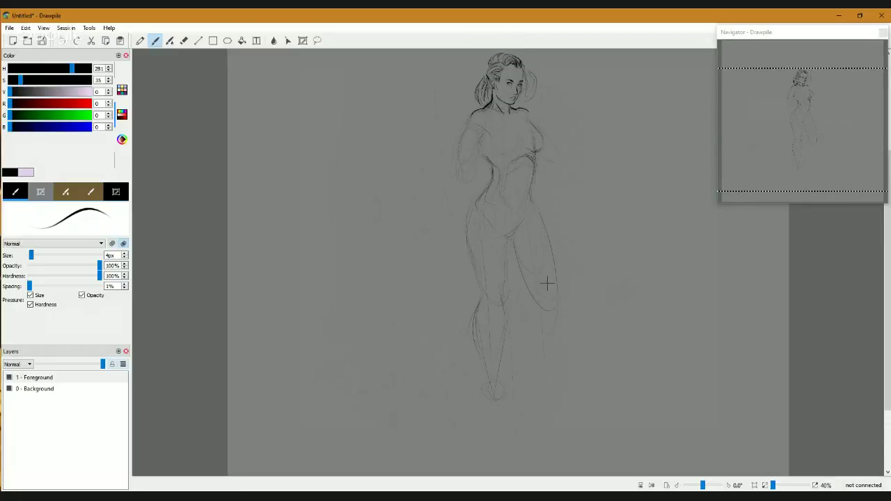
{"action": "mouse_move", "coordinate": [547, 298]}
{"action": "left_mouse_down"}
{"action": "mouse_move", "coordinate": [532, 373]}
{"action": "mouse_move", "coordinate": [545, 387]}
{"action": "mouse_move", "coordinate": [565, 371]}
{"action": "left_mouse_up"}
{"action": "scroll", "coordinate": [536, 285], "scroll_direction": "down", "scroll_amount": 1}
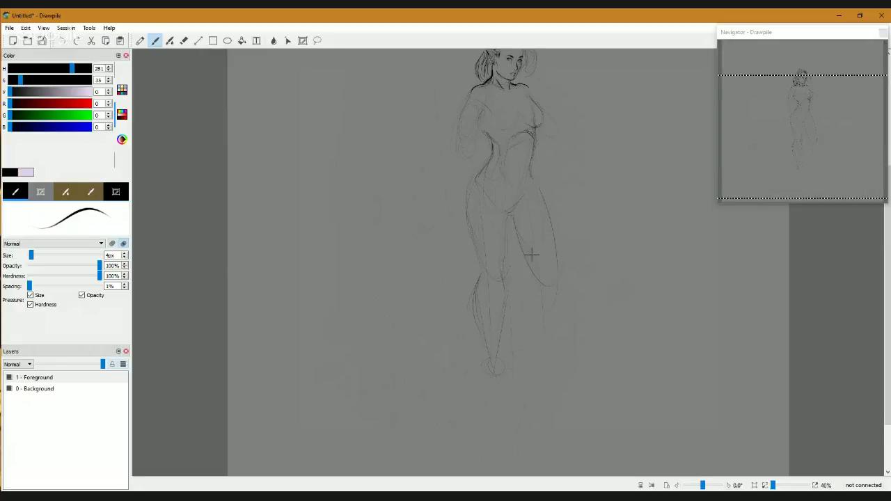
- Firm up the far thigh's outer contour and draw the knee and lower leg down to the ankle
{"action": "left_click_drag", "start_coordinate": [532, 180], "coordinate": [560, 321]}
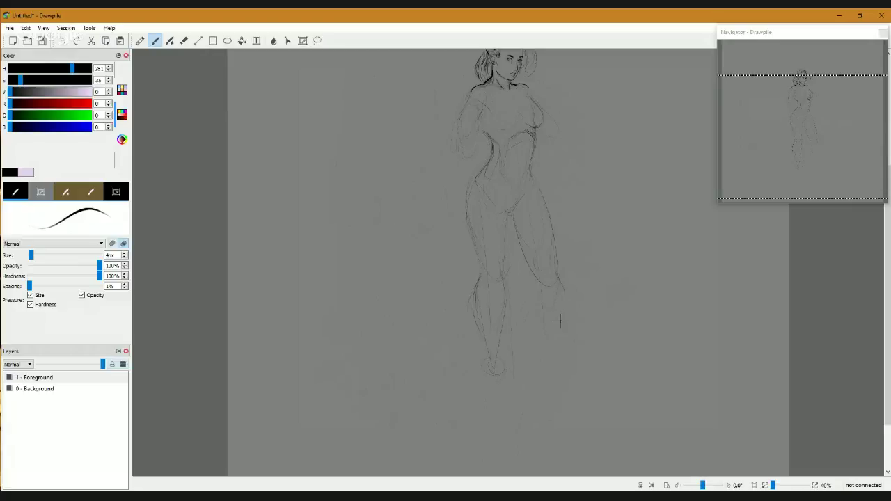
{"action": "left_click_drag", "start_coordinate": [533, 278], "coordinate": [562, 362]}
{"action": "left_click_drag", "start_coordinate": [564, 298], "coordinate": [555, 353]}
{"action": "mouse_move", "coordinate": [551, 191]}
{"action": "left_mouse_down"}
{"action": "mouse_move", "coordinate": [563, 317]}
{"action": "mouse_move", "coordinate": [554, 291]}
{"action": "left_mouse_up"}
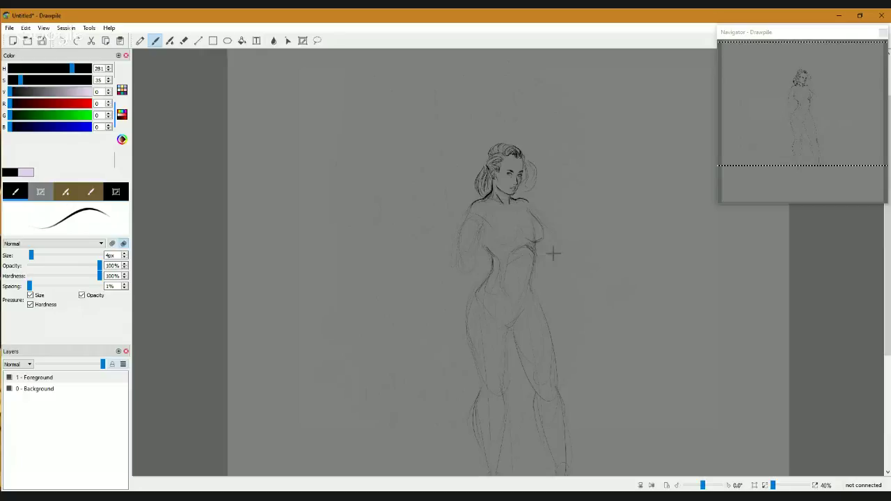
- Sketch the far upper arm from the shoulder down to the bent elbow beside the chest
{"action": "mouse_move", "coordinate": [525, 201]}
{"action": "left_mouse_down"}
{"action": "mouse_move", "coordinate": [566, 258]}
{"action": "mouse_move", "coordinate": [553, 248]}
{"action": "mouse_move", "coordinate": [558, 255]}
{"action": "mouse_move", "coordinate": [543, 211]}
{"action": "mouse_move", "coordinate": [560, 250]}
{"action": "left_mouse_up"}
{"action": "left_click_drag", "start_coordinate": [541, 220], "coordinate": [567, 248]}
{"action": "mouse_move", "coordinate": [550, 252]}
{"action": "left_mouse_down"}
{"action": "mouse_move", "coordinate": [562, 242]}
{"action": "mouse_move", "coordinate": [561, 255]}
{"action": "left_mouse_up"}
{"action": "mouse_move", "coordinate": [541, 217]}
{"action": "left_mouse_down"}
{"action": "mouse_move", "coordinate": [556, 253]}
{"action": "mouse_move", "coordinate": [540, 217]}
{"action": "mouse_move", "coordinate": [562, 263]}
{"action": "left_mouse_up"}
{"action": "left_click_drag", "start_coordinate": [542, 259], "coordinate": [563, 276]}
- Erase the stray lines around the far arm's elbow with the eraser and return to the brush
{"action": "key", "text": "e"}
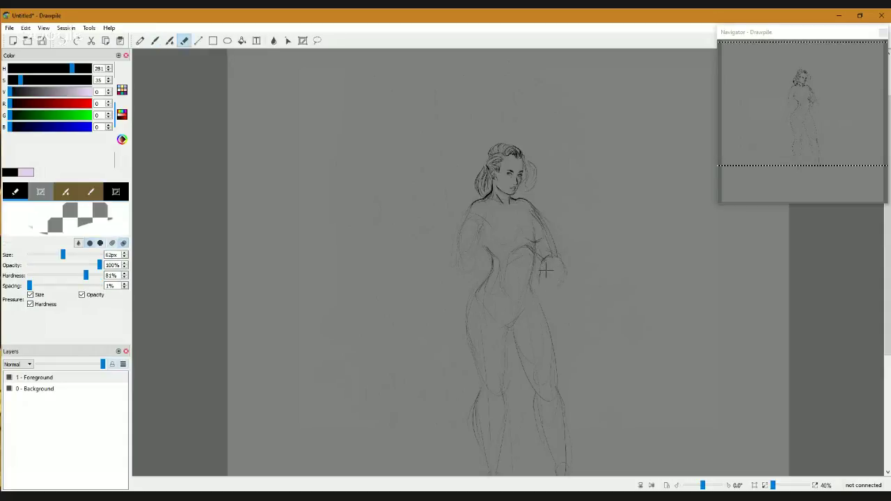
{"action": "mouse_move", "coordinate": [546, 271]}
{"action": "left_mouse_down"}
{"action": "mouse_move", "coordinate": [559, 286]}
{"action": "mouse_move", "coordinate": [565, 254]}
{"action": "mouse_move", "coordinate": [573, 278]}
{"action": "mouse_move", "coordinate": [549, 236]}
{"action": "mouse_move", "coordinate": [563, 261]}
{"action": "left_mouse_up"}
{"action": "key", "text": "b"}
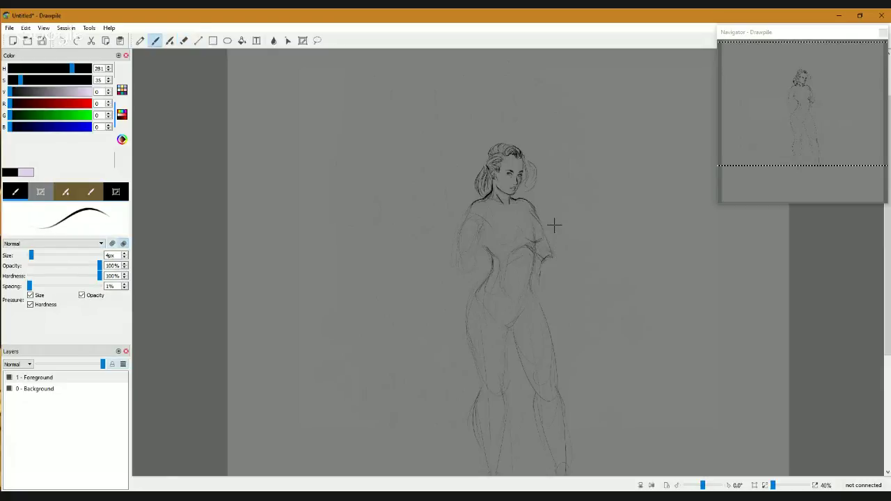
- Sketch the near forearm reaching down to the hip and add a curved line across the lower ribs
{"action": "left_click", "coordinate": [886, 43]}
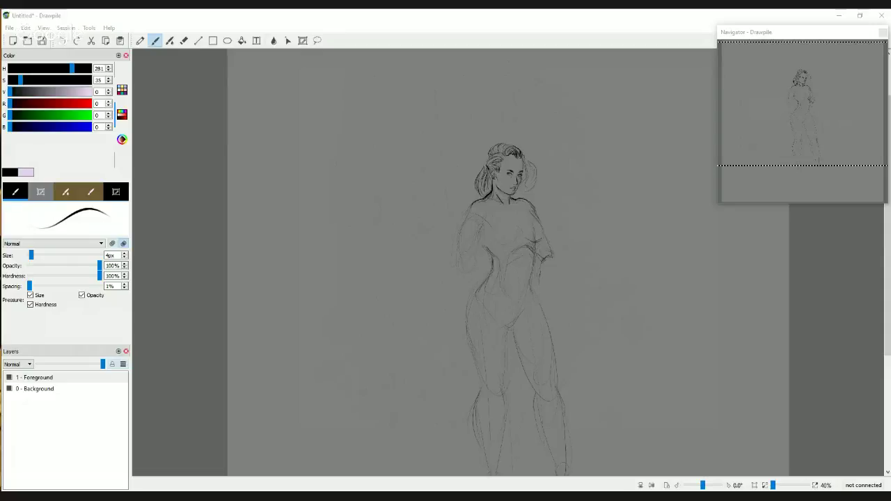
{"action": "left_click", "coordinate": [425, 204]}
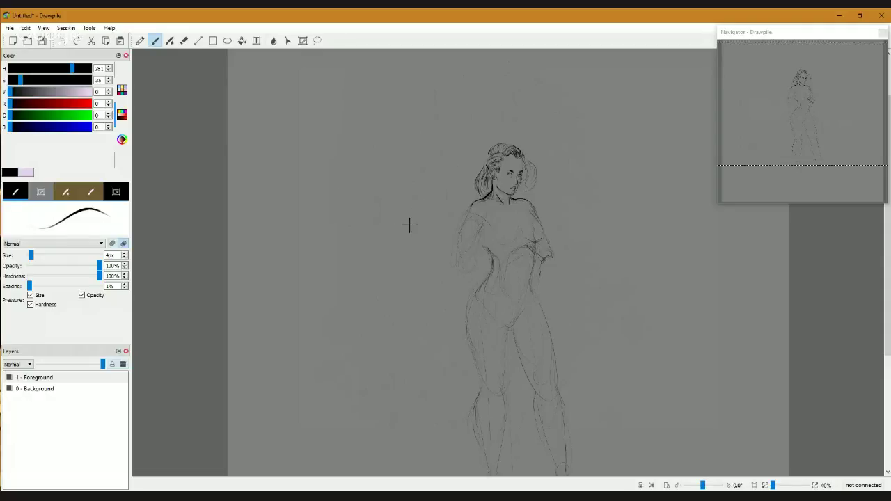
{"action": "scroll", "coordinate": [428, 175], "scroll_direction": "up", "scroll_amount": 6}
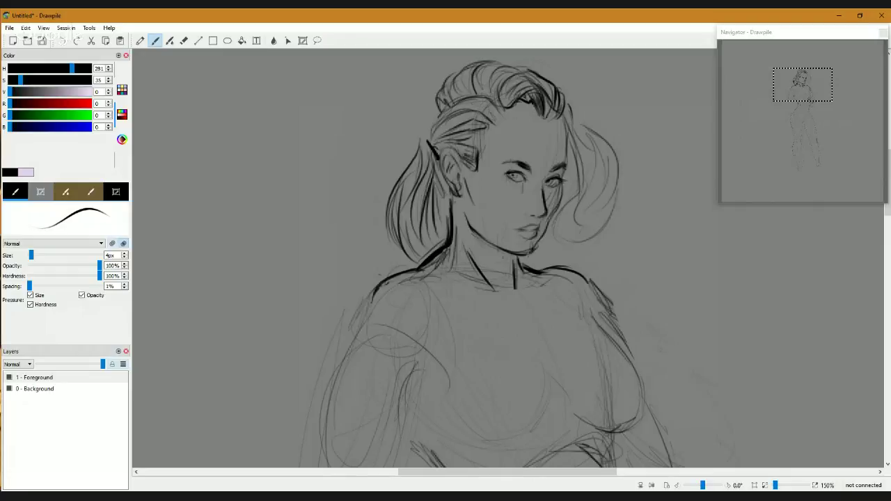
{"action": "scroll", "coordinate": [509, 243], "scroll_direction": "down", "scroll_amount": 3}
{"action": "scroll", "coordinate": [509, 243], "scroll_direction": "down", "scroll_amount": 3}
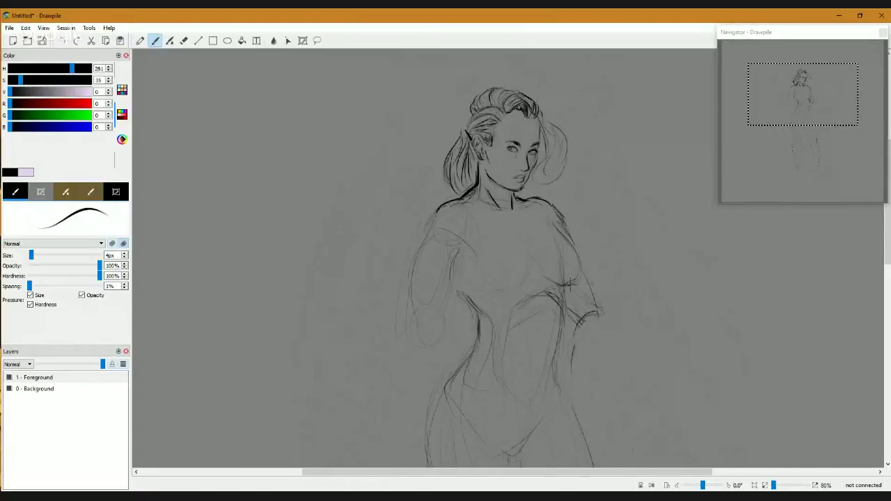
{"action": "left_click_drag", "start_coordinate": [573, 302], "coordinate": [546, 281]}
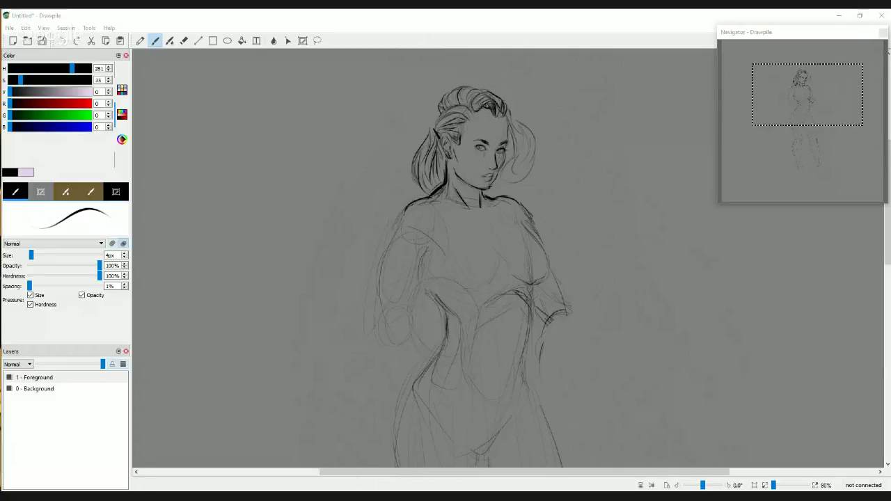
{"action": "left_click", "coordinate": [387, 321]}
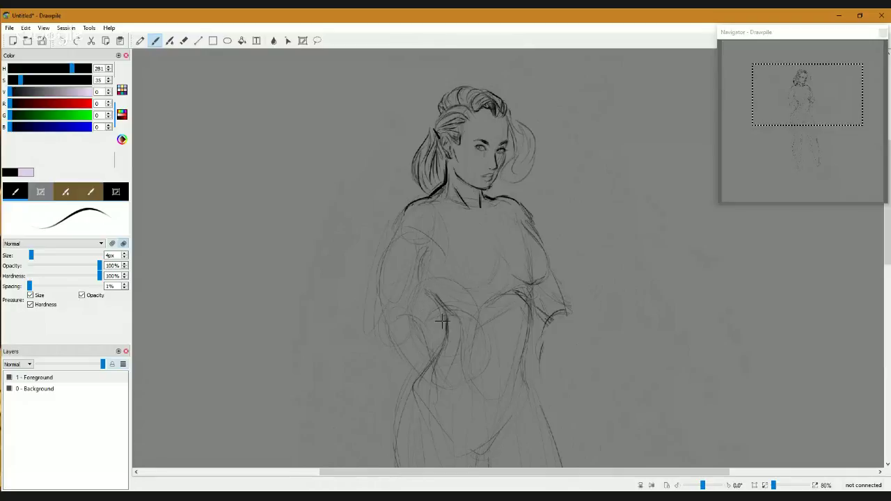
{"action": "mouse_move", "coordinate": [426, 320]}
{"action": "left_mouse_down"}
{"action": "mouse_move", "coordinate": [454, 312]}
{"action": "mouse_move", "coordinate": [479, 321]}
{"action": "left_mouse_up"}
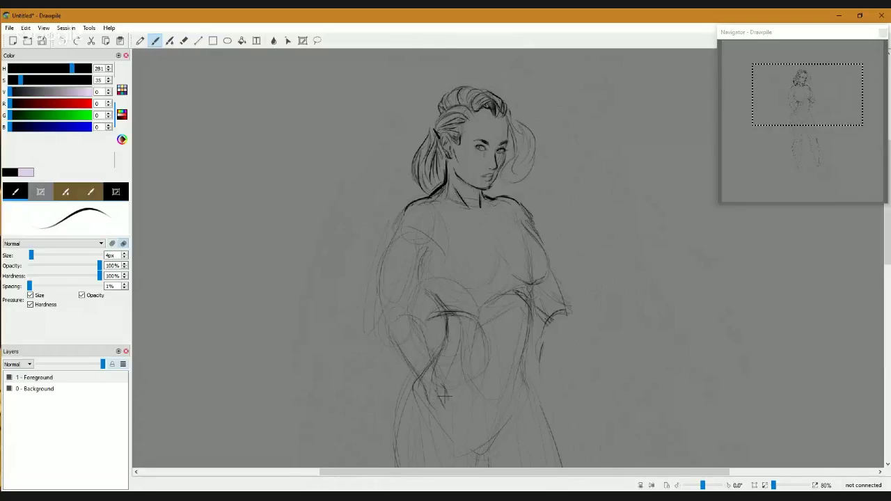
- Undo the last near forearm and hand strokes, and redraw the inner forearm contour and hand outline
{"action": "mouse_move", "coordinate": [445, 396]}
{"action": "left_mouse_down"}
{"action": "mouse_move", "coordinate": [447, 415]}
{"action": "mouse_move", "coordinate": [446, 396]}
{"action": "left_mouse_up"}
{"action": "key", "text": "ctrl+z"}
{"action": "key", "text": "ctrl+z"}
{"action": "key", "text": "ctrl+z"}
{"action": "left_click_drag", "start_coordinate": [419, 374], "coordinate": [422, 412]}
{"action": "mouse_move", "coordinate": [395, 311]}
{"action": "left_mouse_down"}
{"action": "mouse_move", "coordinate": [419, 322]}
{"action": "mouse_move", "coordinate": [427, 362]}
{"action": "left_mouse_up"}
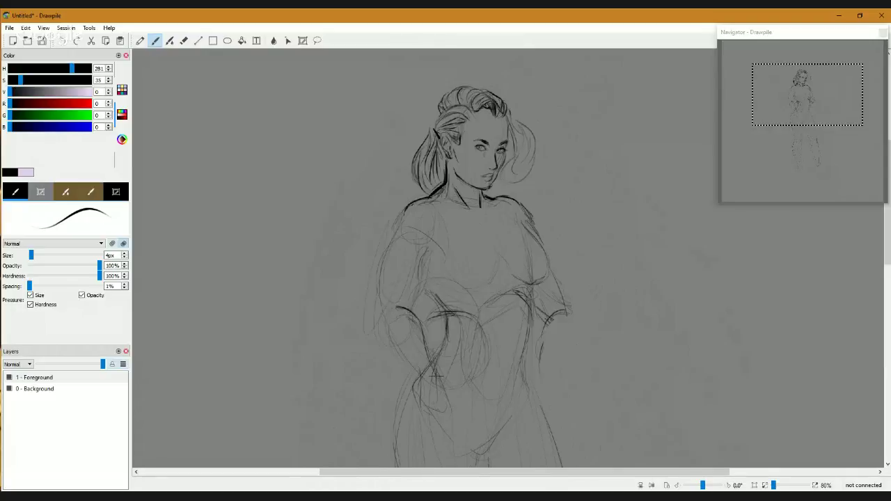
- Try to draw the near hand's back and fingers as a loose fist resting on the hip
{"action": "mouse_move", "coordinate": [435, 376]}
{"action": "left_mouse_down"}
{"action": "mouse_move", "coordinate": [452, 397]}
{"action": "mouse_move", "coordinate": [445, 401]}
{"action": "mouse_move", "coordinate": [446, 390]}
{"action": "mouse_move", "coordinate": [449, 407]}
{"action": "mouse_move", "coordinate": [432, 402]}
{"action": "left_mouse_up"}
{"action": "left_click_drag", "start_coordinate": [419, 369], "coordinate": [424, 408]}
{"action": "left_click_drag", "start_coordinate": [420, 394], "coordinate": [421, 411]}
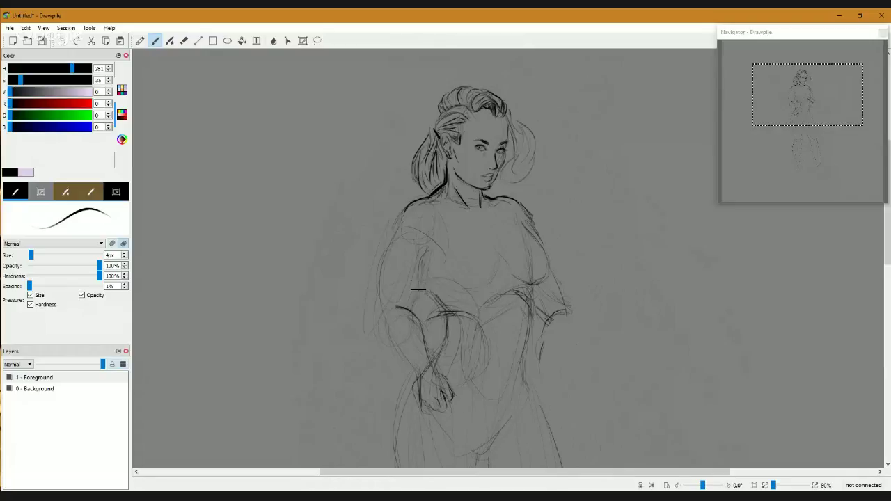
- Try to darken the near upper arm's inner and outer contours from the shoulder to the elbow
{"action": "left_click_drag", "start_coordinate": [418, 280], "coordinate": [408, 299]}
{"action": "left_click_drag", "start_coordinate": [424, 248], "coordinate": [408, 300]}
{"action": "mouse_move", "coordinate": [400, 221]}
{"action": "left_mouse_down"}
{"action": "mouse_move", "coordinate": [376, 297]}
{"action": "mouse_move", "coordinate": [384, 320]}
{"action": "left_mouse_up"}
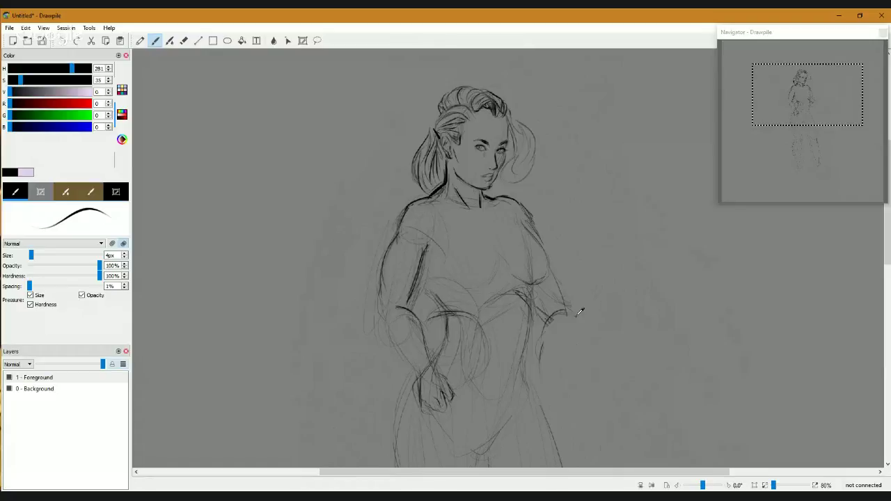
- Undo the last strokes on the near upper arm and hand
{"action": "key", "text": "ctrl+z"}
{"action": "key", "text": "ctrl+z"}
{"action": "key", "text": "ctrl+z"}
{"action": "key", "text": "ctrl+z"}
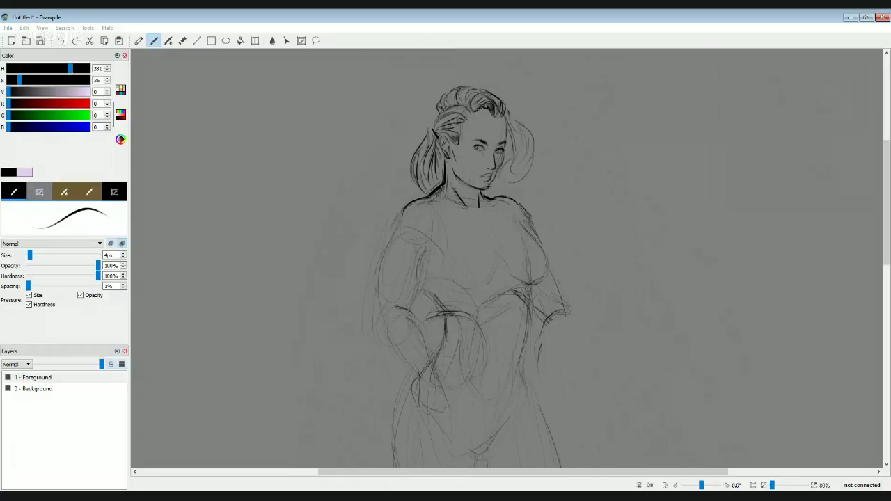
- Start exiting Drawpile and cancel the prompt to save the changes
{"action": "left_click", "coordinate": [881, 16]}
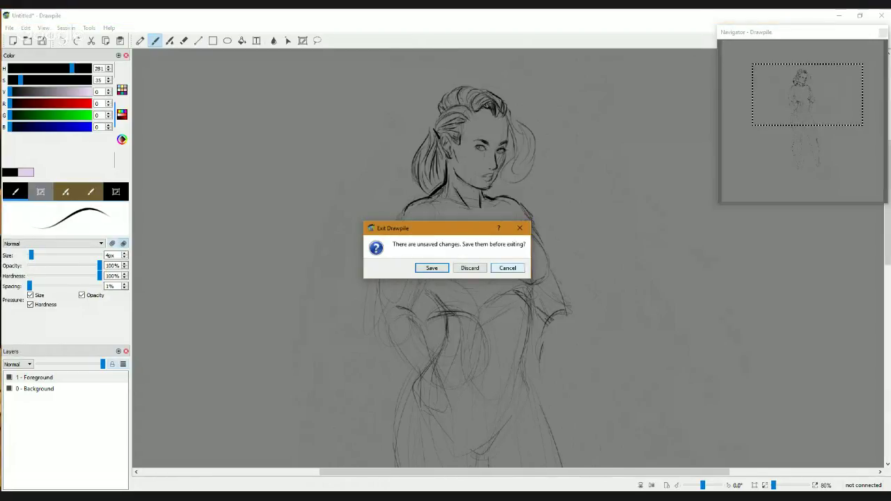
{"action": "left_click", "coordinate": [508, 268]}
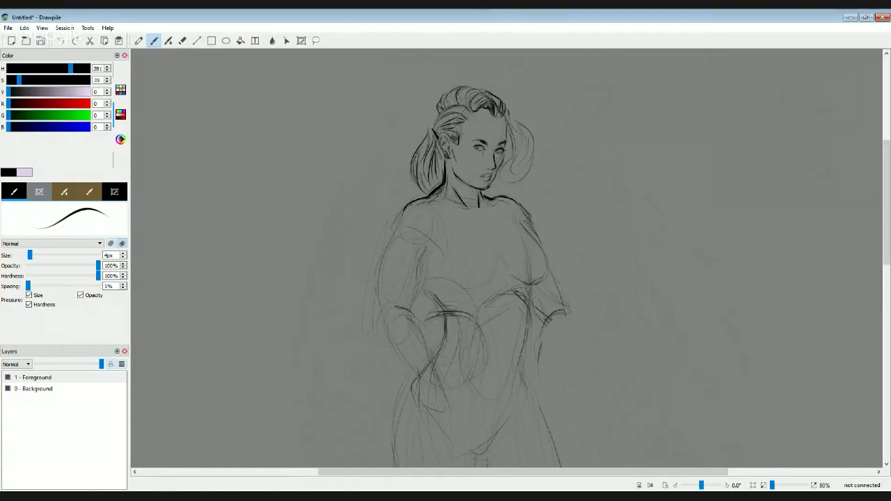
- Close the YouTube window among the open browser windows
{"action": "mouse_move", "coordinate": [304, 478]}
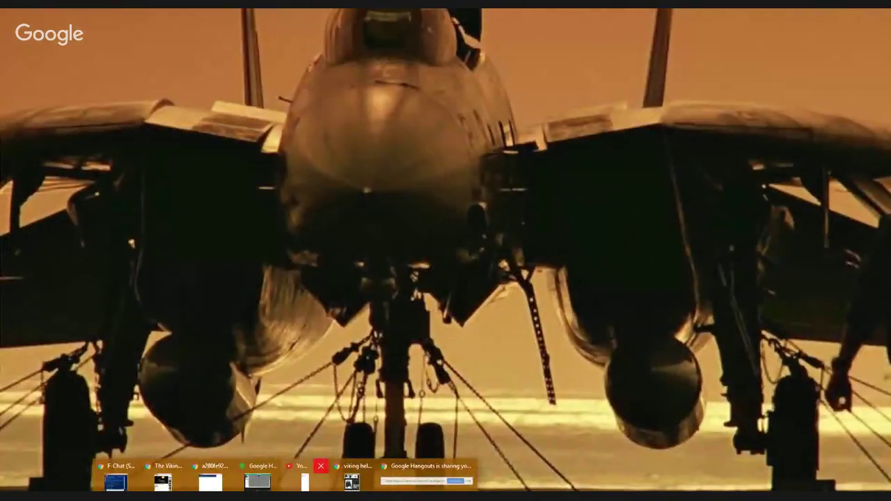
{"action": "left_click", "coordinate": [321, 466]}
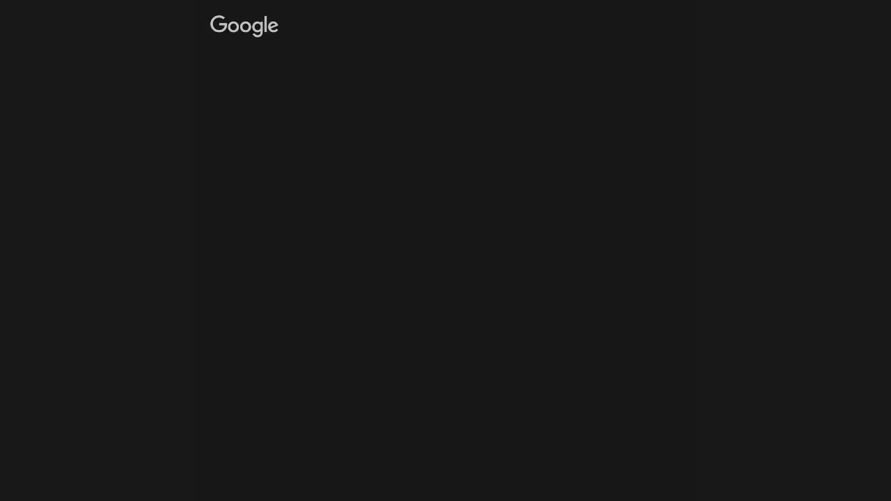